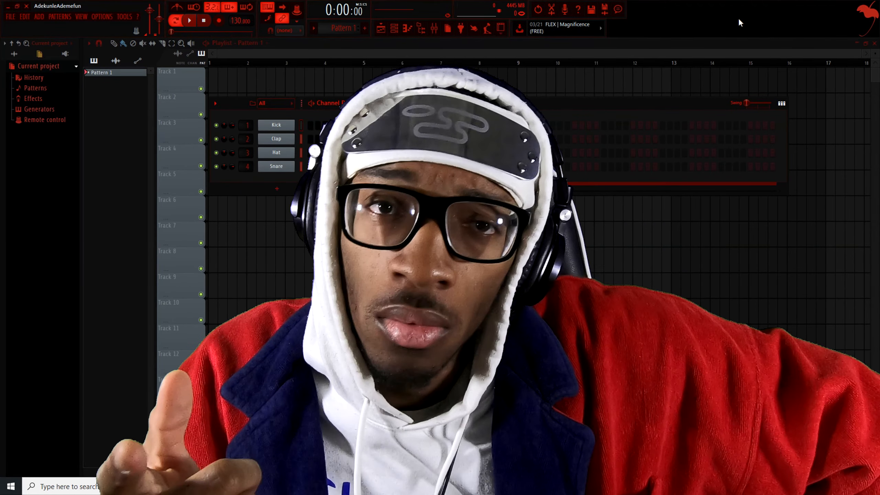
Place the 155 Bbmin loop from the Pyrex Whippa samples at the start of Track 1 and set the tempo to 155.
left_click(14, 54)
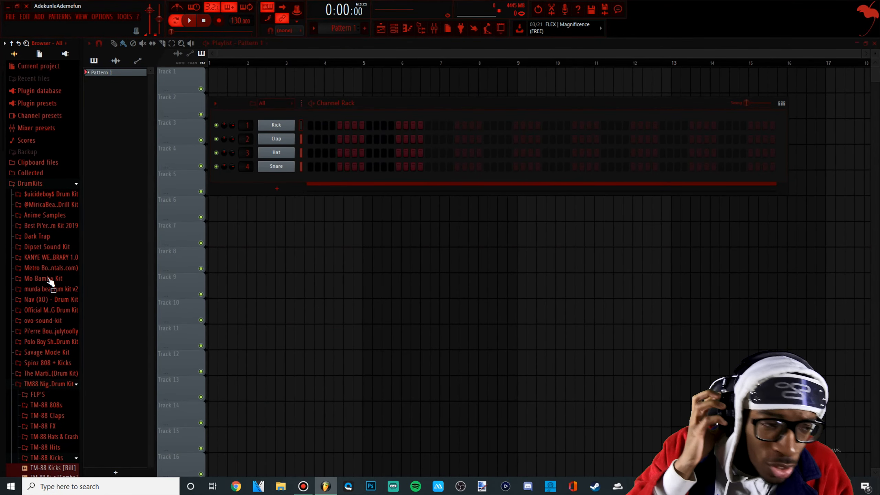
scroll(36, 151, "down", 2)
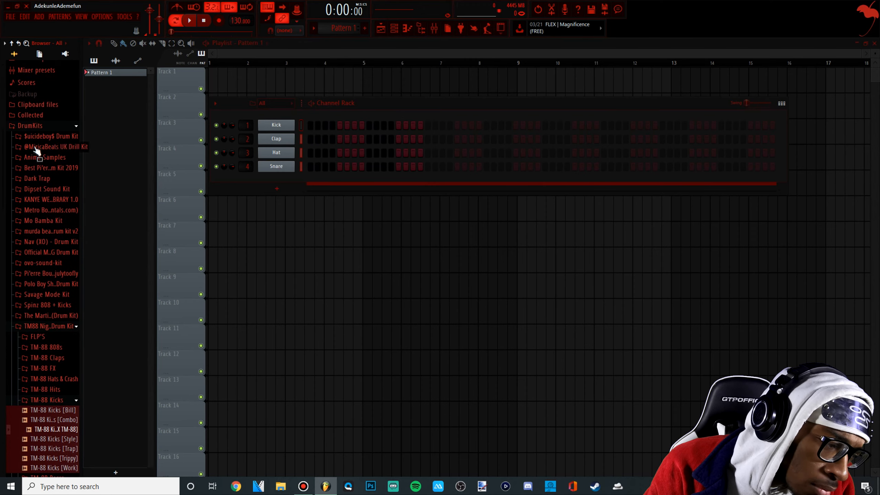
left_click(45, 127)
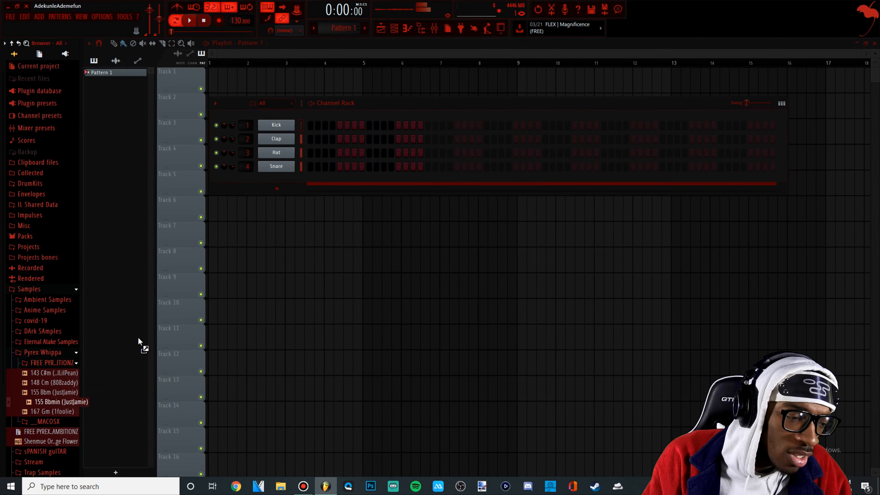
left_click_drag(139, 344, 227, 78)
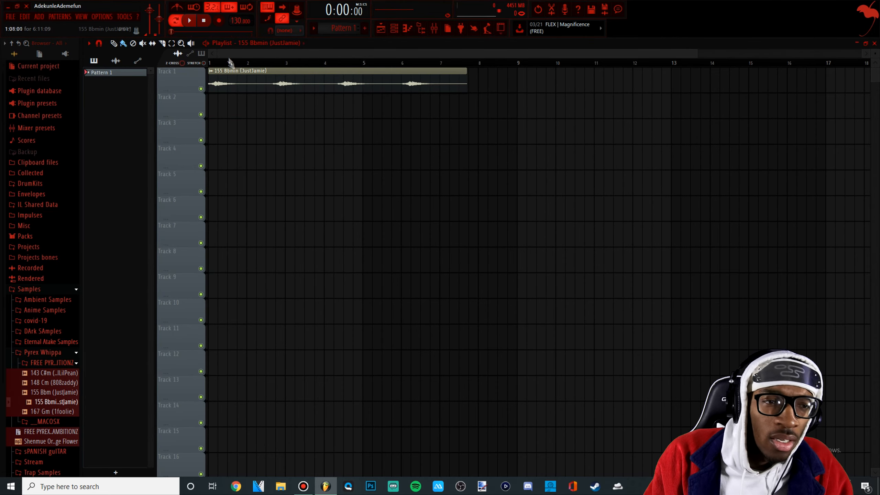
mouse_move(237, 21)
left_mouse_down()
mouse_move(237, 1)
mouse_move(237, 31)
left_mouse_up()
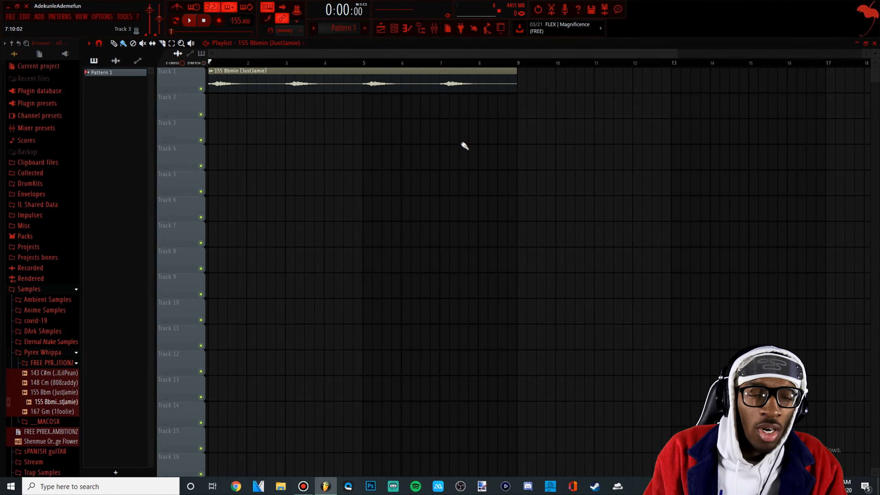
Add the Omnisphere [64bit] instrument from the installed VST generators to the channel rack.
left_click(404, 28)
left_click(277, 147)
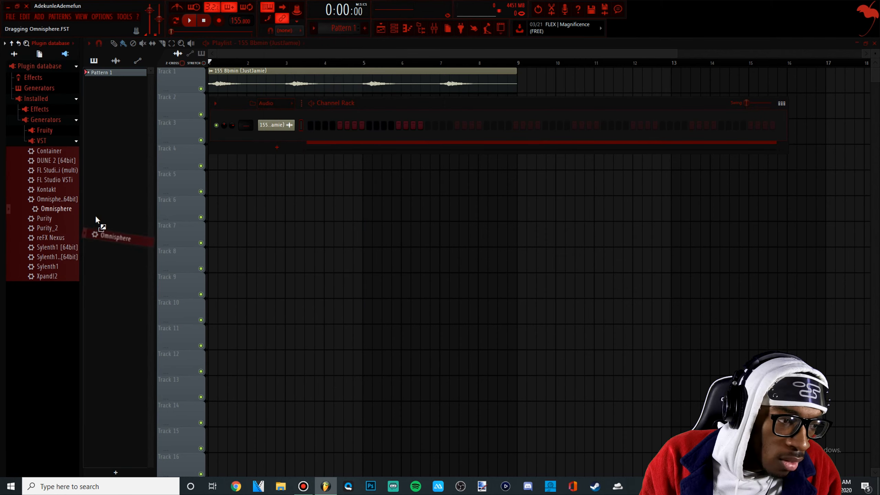
left_click_drag(97, 219, 90, 217)
left_click(65, 201)
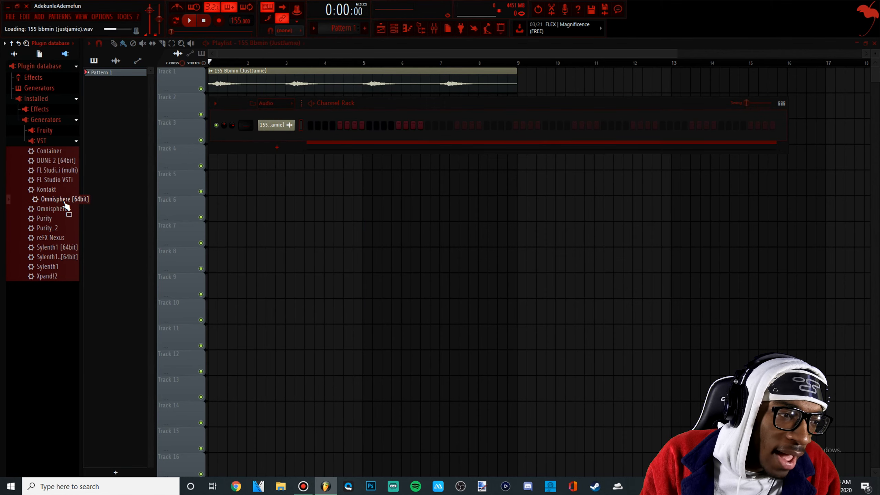
left_click_drag(263, 159, 279, 142)
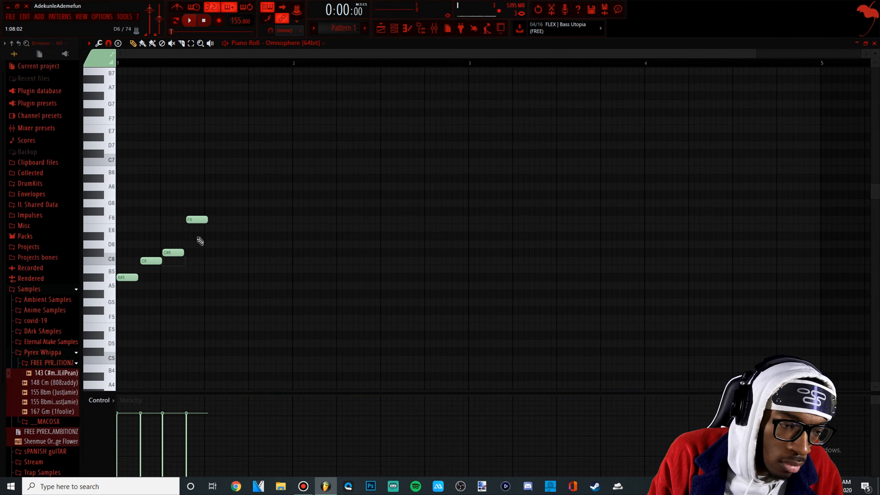
Move the F6 note to the third beat of bar 1 and play back the melody.
key("space")
mouse_move(199, 219)
left_mouse_down()
mouse_move(240, 217)
mouse_move(213, 224)
left_mouse_up()
key("space")
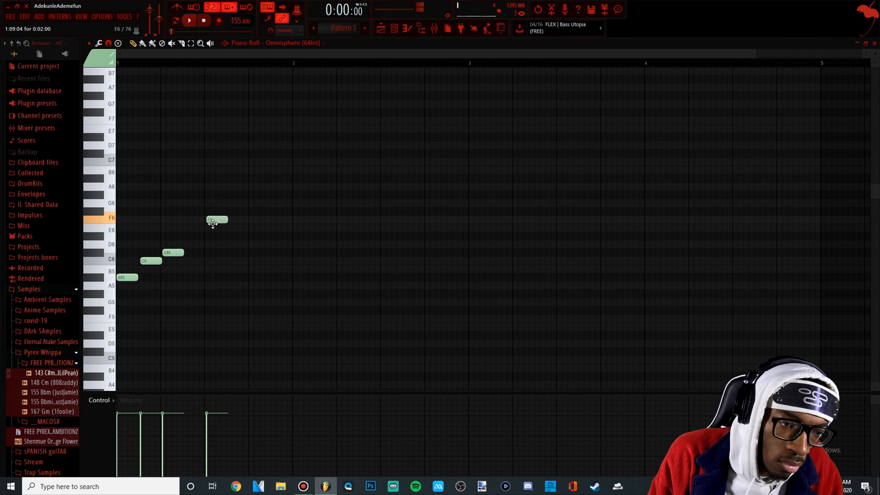
key("space")
Copy the four-note melody from bar 1 into bar 2 and play both bars.
left_click_drag(279, 297, 118, 198)
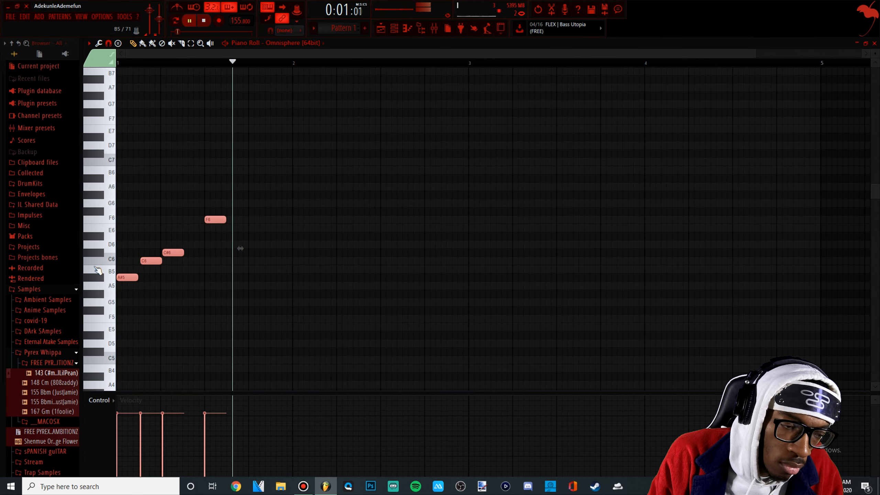
key("space")
left_click_drag(120, 279, 289, 271)
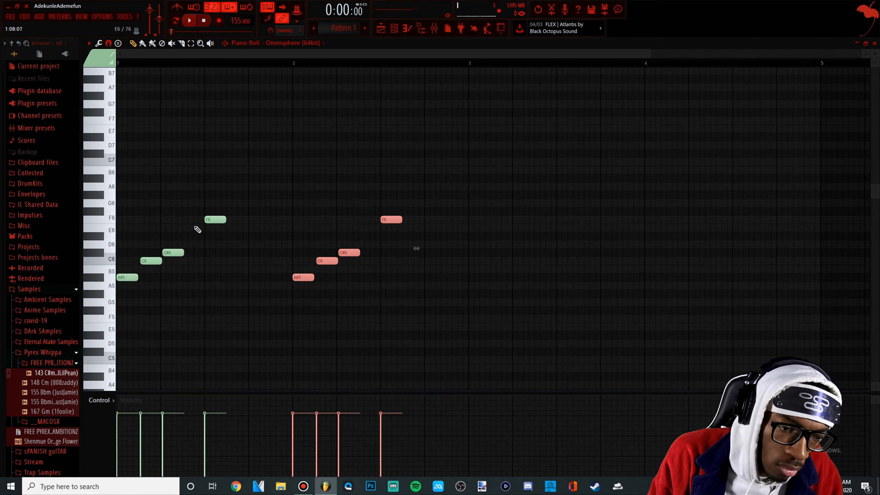
key("space")
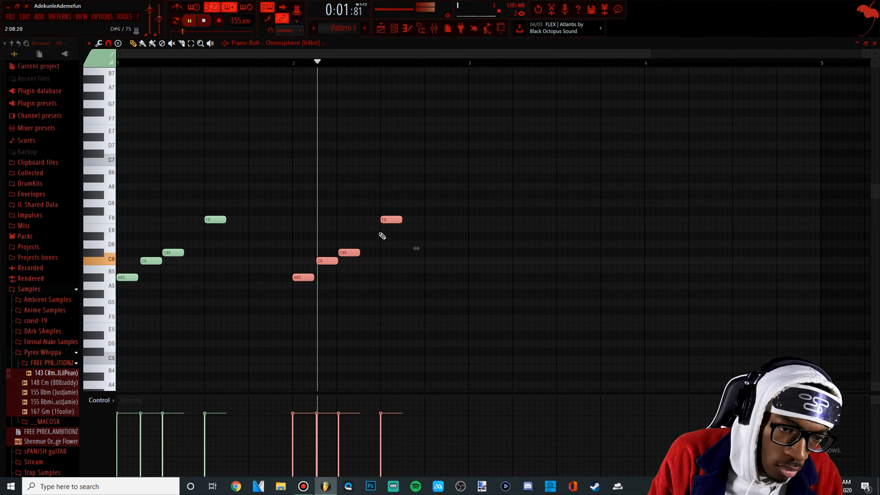
Stop playback and lower the last note of bar 2 to C6.
key("space")
left_click(387, 242)
mouse_move(387, 242)
left_mouse_down()
mouse_move(383, 277)
mouse_move(384, 257)
left_mouse_up()
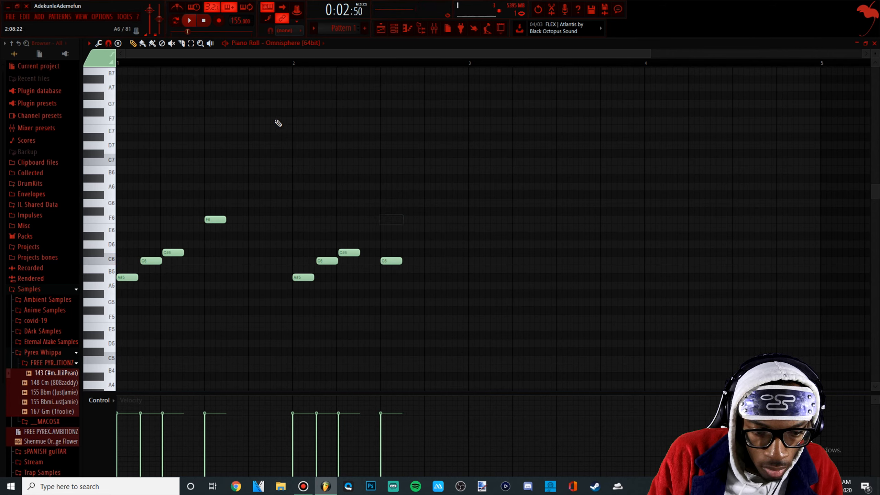
Change the snap-to-grid division and transpose the whole two-bar melody down one octave.
left_click(115, 63)
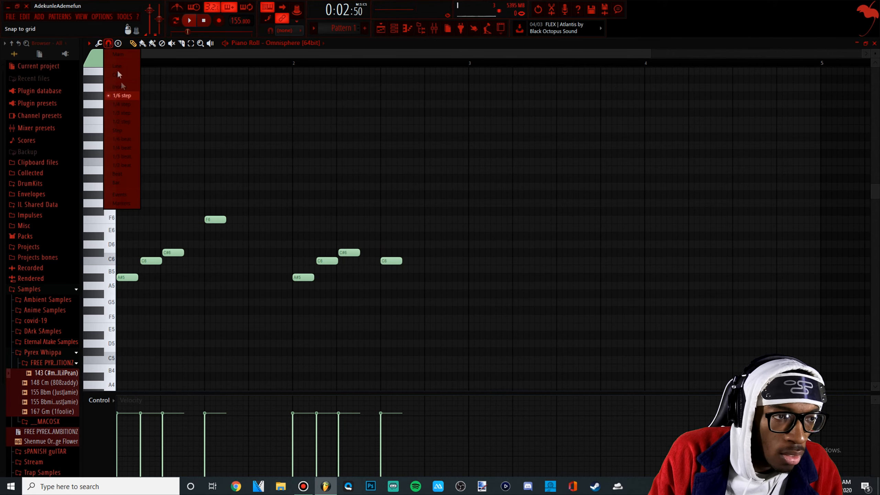
left_click(121, 104)
left_click_drag(430, 303, 118, 175)
key("space")
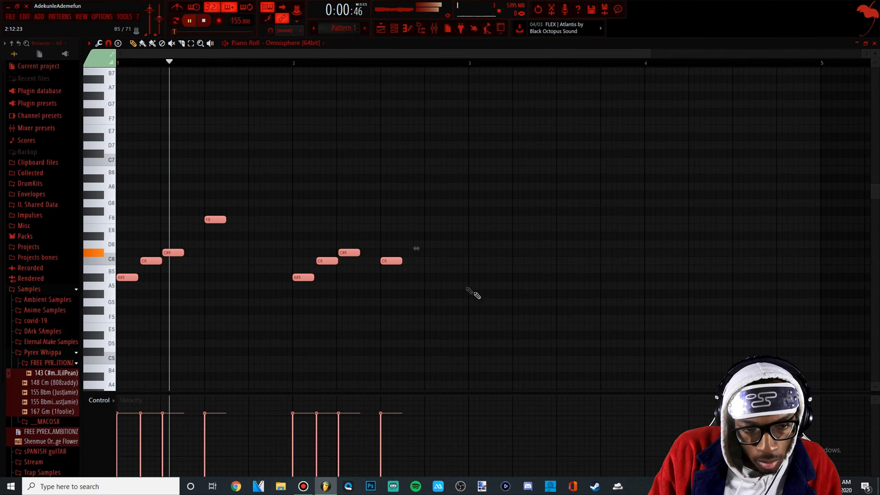
left_click_drag(494, 340, 118, 167)
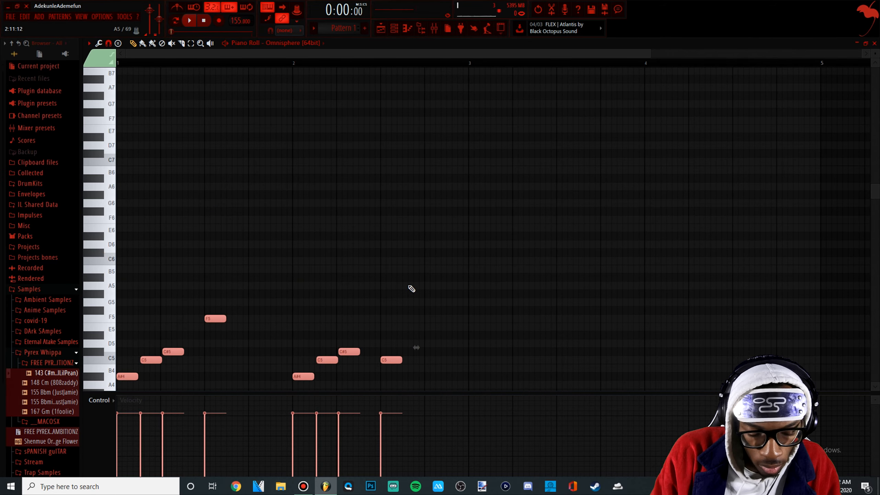
key("space")
key("ctrl+Down")
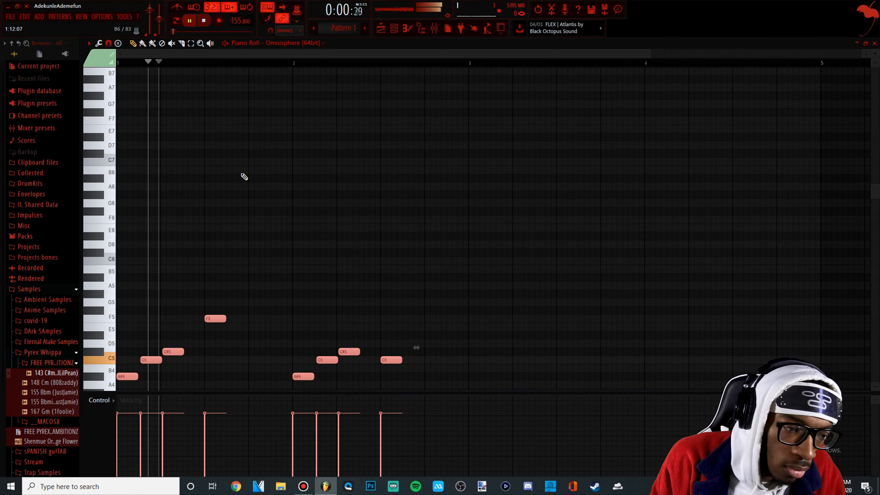
Copy the two-bar melody into bars 3 and 4.
scroll(165, 273, "down", 2)
left_click_drag(125, 377, 373, 383)
key("space")
Shift the F5 notes in bars 1 and 3 slightly later than the third beat and play the melody.
left_click_drag(479, 305, 167, 258)
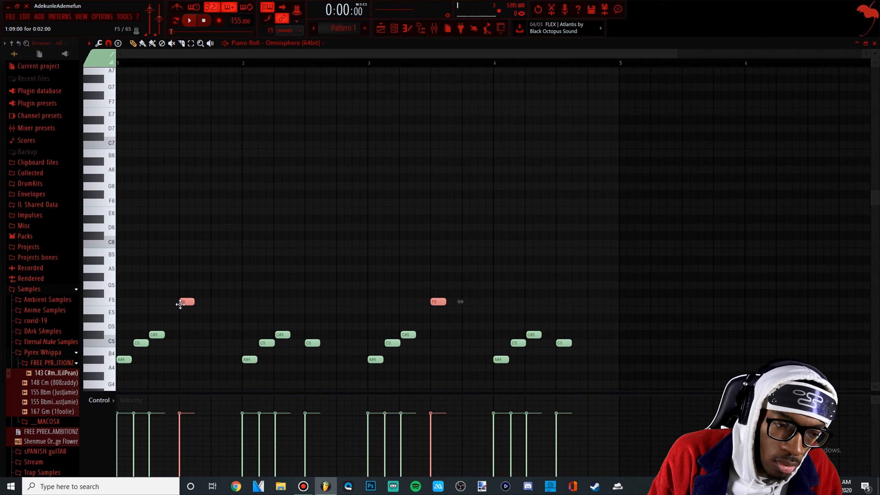
left_click_drag(187, 303, 191, 303)
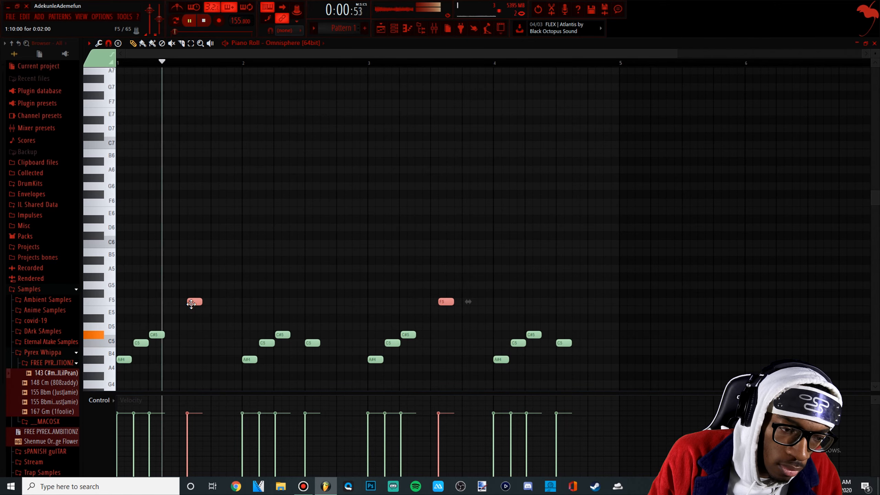
scroll(186, 300, "up", 3)
key("space")
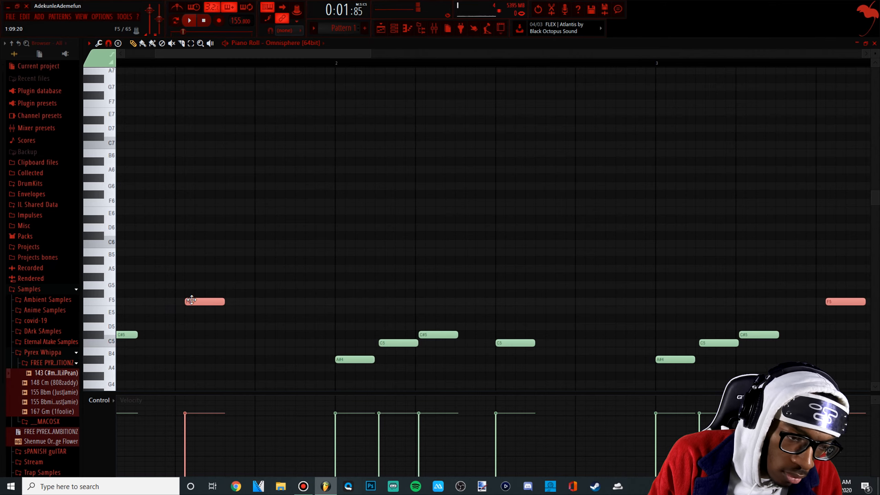
key("space")
scroll(192, 299, "down", 4)
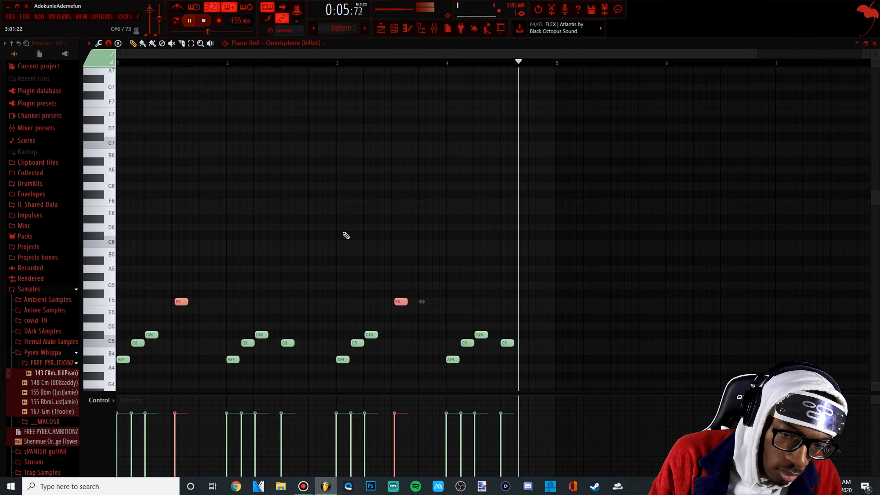
Trim the end of the Slatt 117_Current clip on Track 1 to a length of 3:15:23 and play it.
left_click(387, 29)
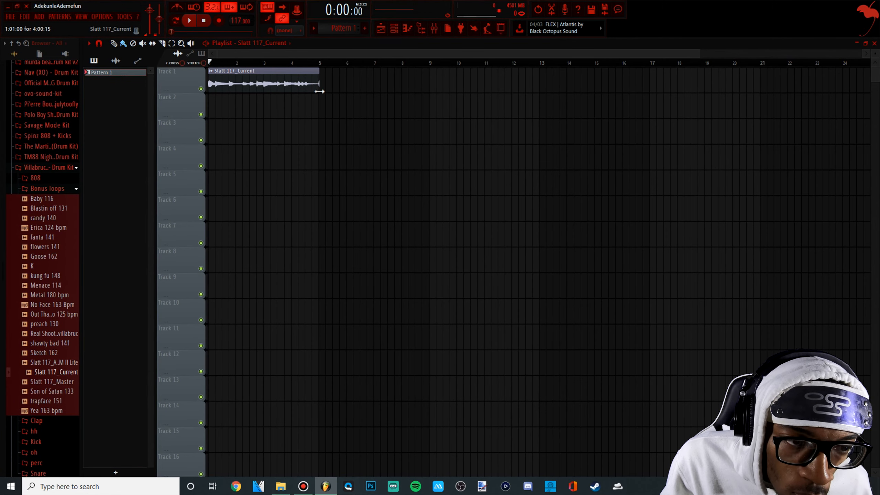
left_click_drag(319, 91, 318, 88)
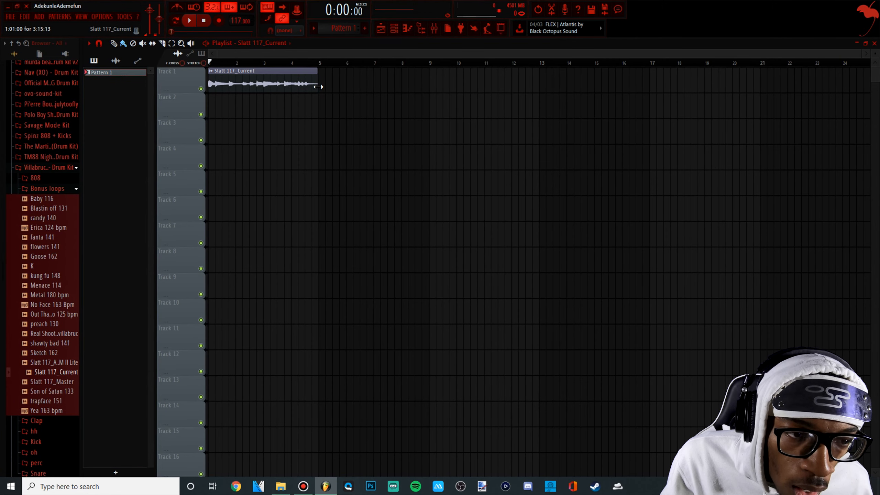
scroll(320, 86, "up", 6)
left_click_drag(413, 88, 427, 89)
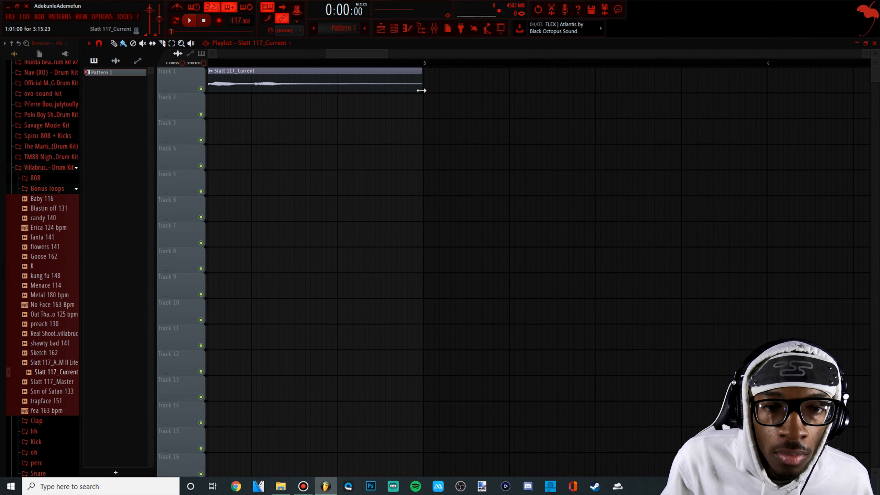
key("space")
scroll(305, 131, "down", 8)
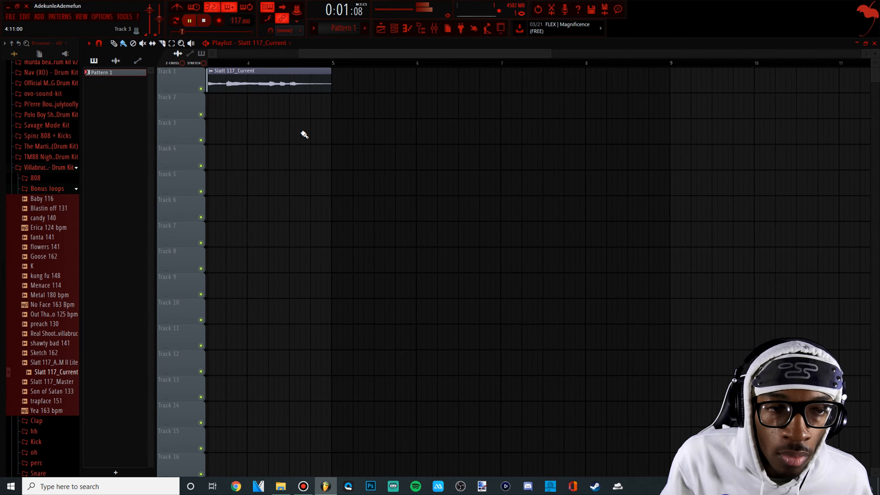
Place Pattern 1 at the start of Track 2 and open its channels in the channel rack.
left_click_drag(101, 75, 215, 100)
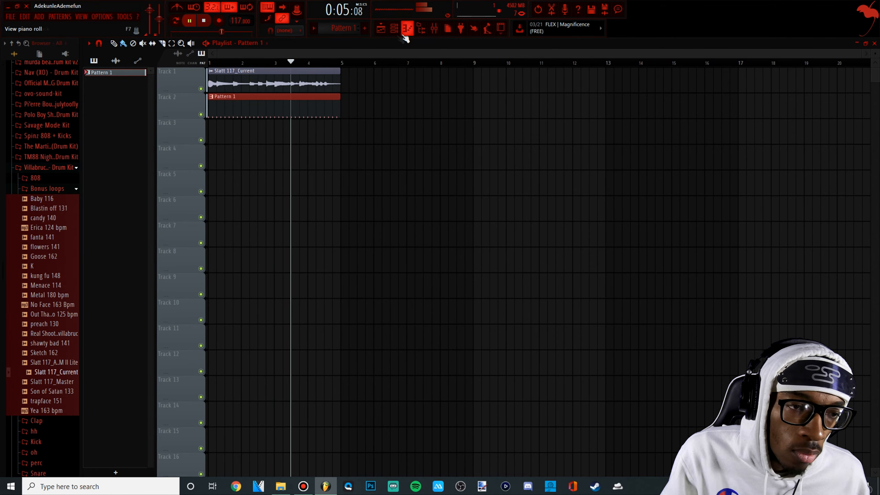
double_click(304, 110)
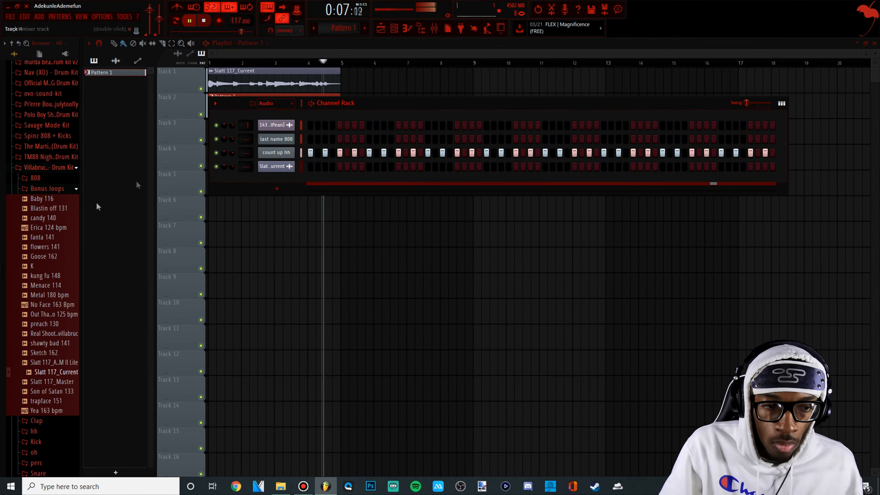
key("space")
Load the Hitta 808 sample from the drum kit's 808 folder and open its piano roll.
right_click(275, 139)
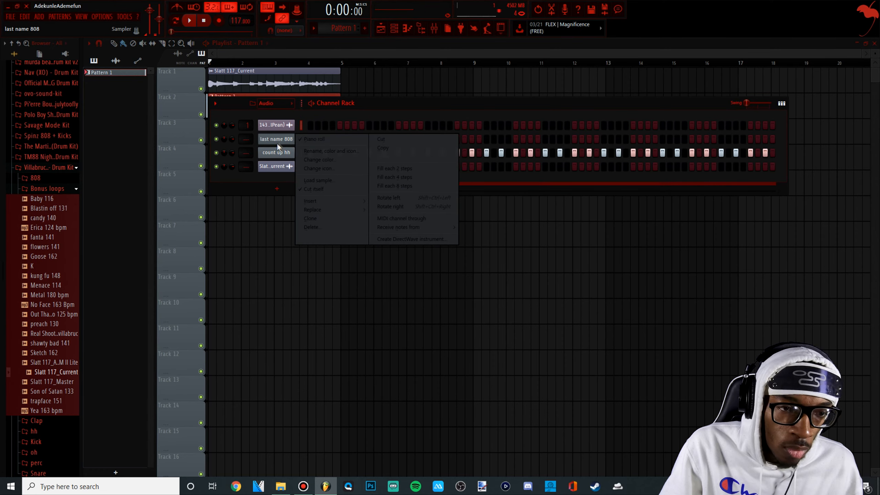
left_click(512, 117)
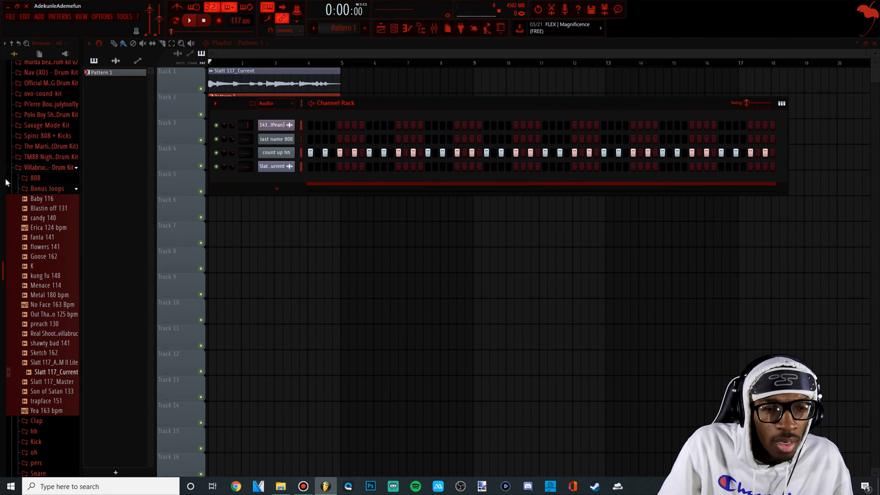
left_click(49, 178)
left_click(50, 229)
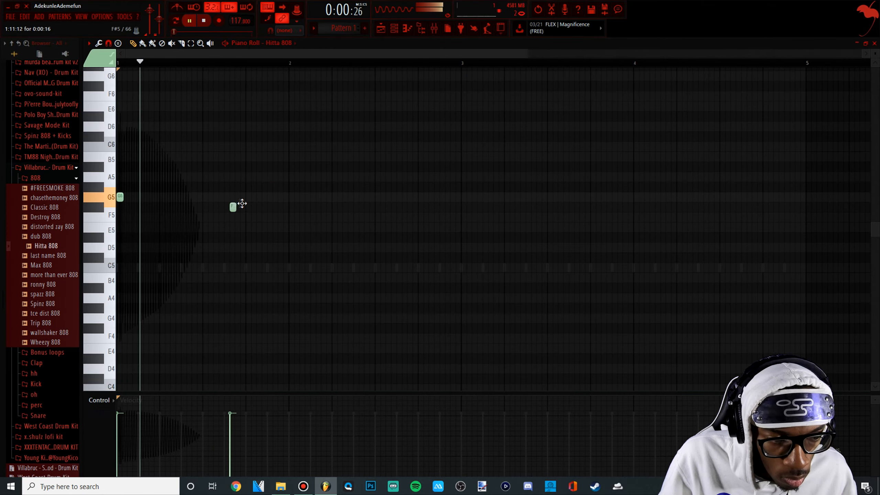
Try the second 808 note at D5 on the last beat of bar 1, and delete it after playback.
left_click_drag(240, 204, 249, 241)
key("space")
key("space")
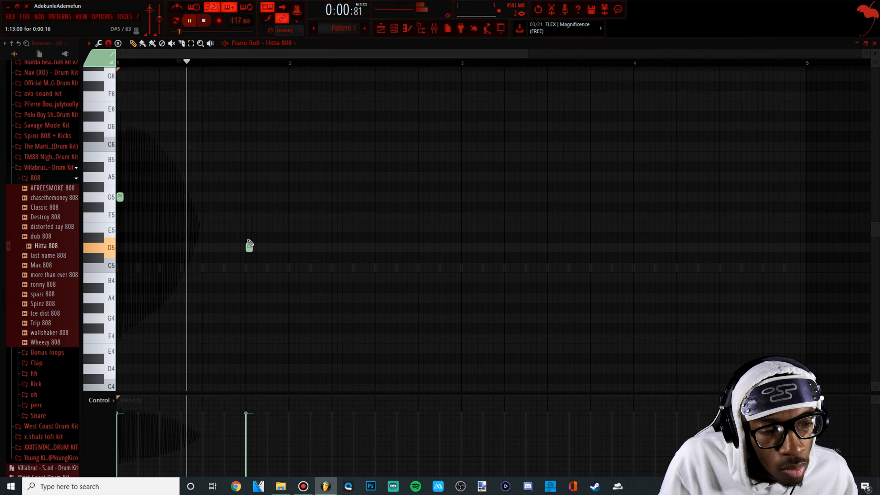
right_click(249, 247)
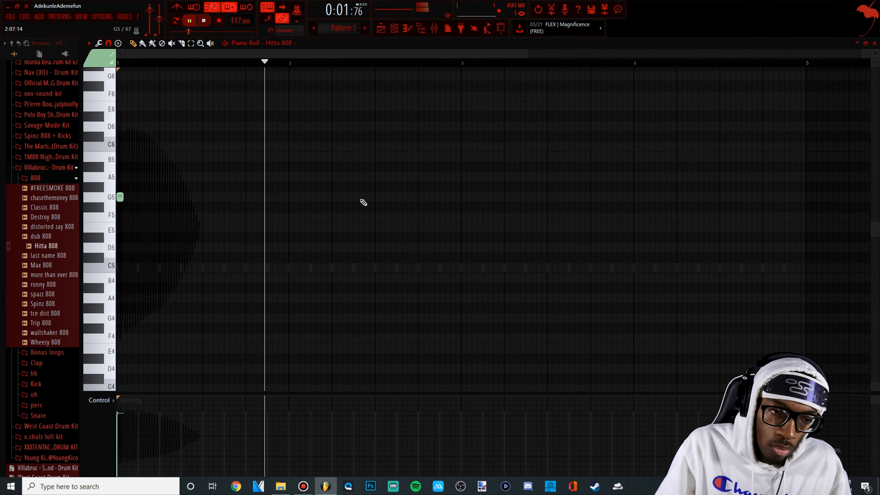
Add G5 808 notes at steps 5 and 11 of bar 2 and a D5 note at the start of bar 3.
left_click(333, 197)
left_click_drag(410, 196, 402, 197)
key("space")
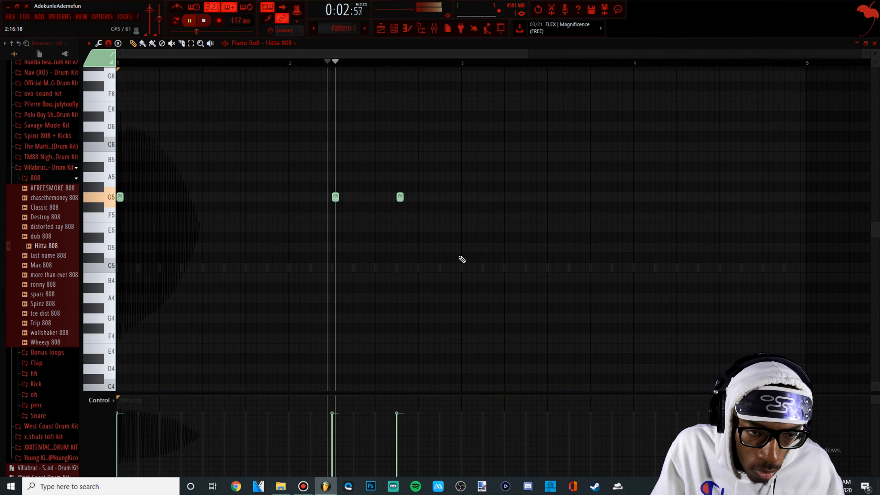
key("space")
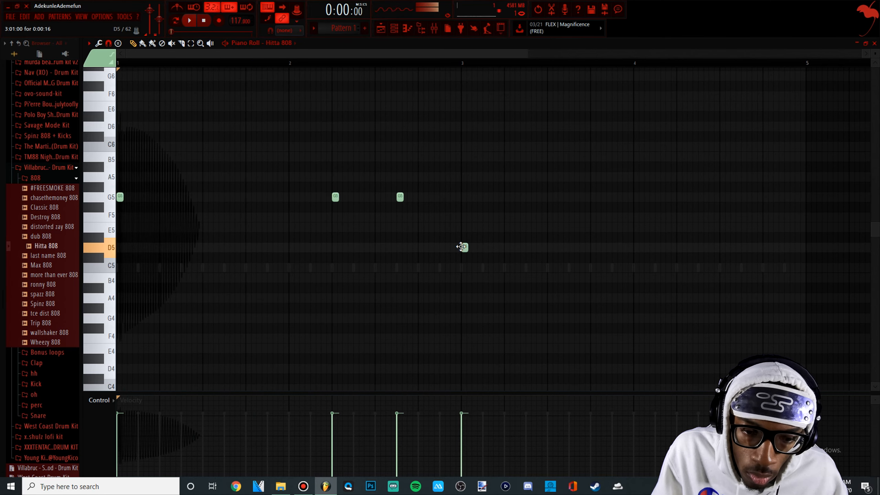
Add a second D5 note early in bar 3 and another G5 note directly after the last one in bar 2.
left_click(477, 247)
key("space")
left_click(407, 196)
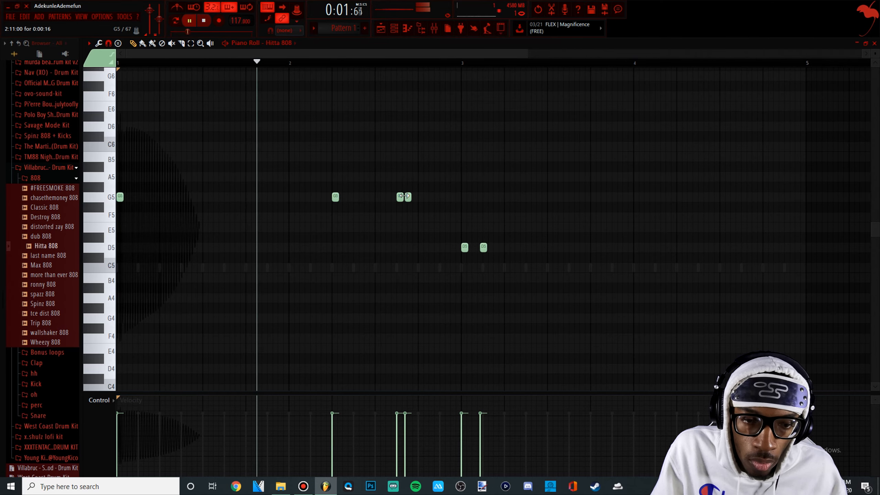
Add a third G5 note directly after the two at step 11 of bar 2 and play the pattern.
scroll(403, 196, "up", 4, "ctrl")
key("space")
scroll(412, 199, "up", 4, "ctrl")
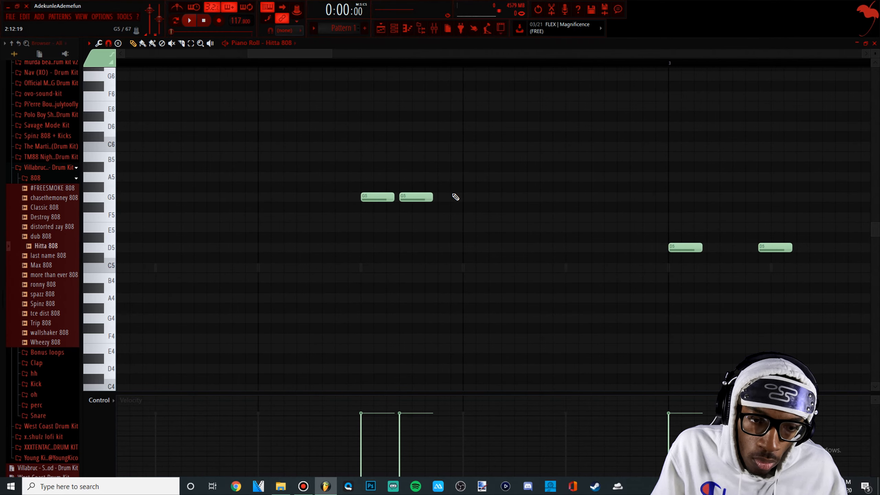
key("space")
scroll(340, 176, "down", 6)
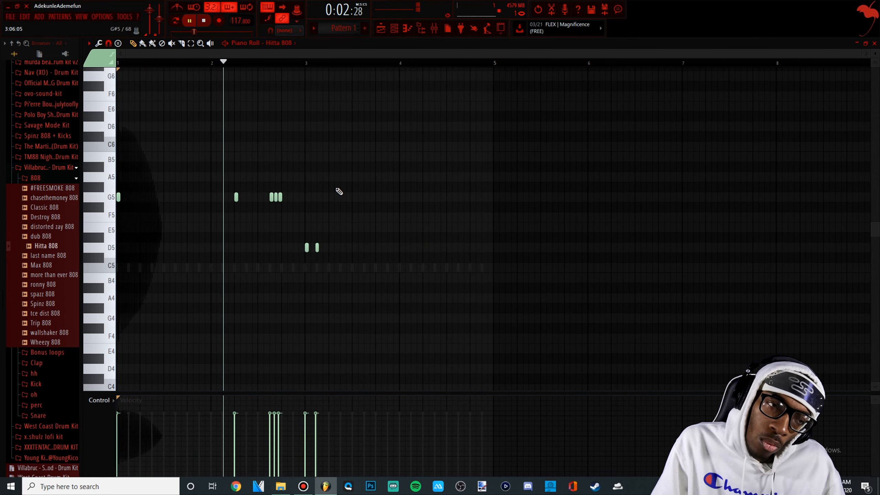
Rebuild the three-note G5 roll at step 9 of bar 2 and add a single G5 note at step 13.
key("space")
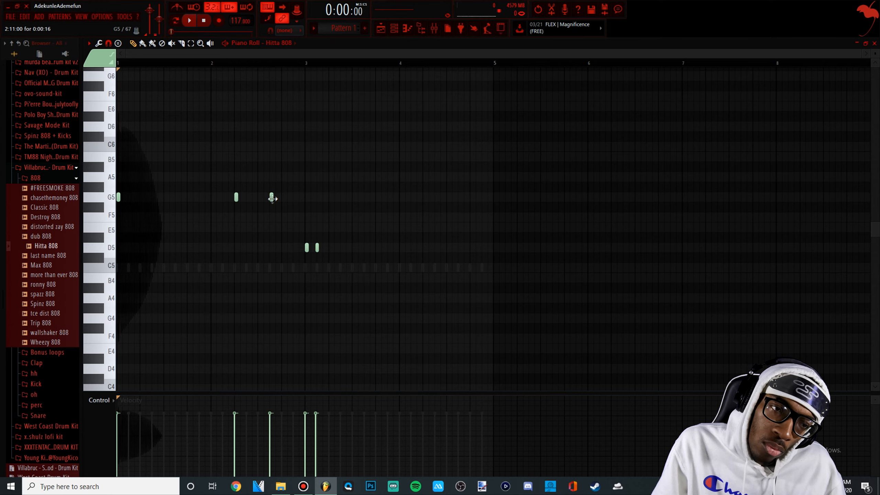
scroll(272, 198, "up", 4)
left_click_drag(264, 198, 227, 195)
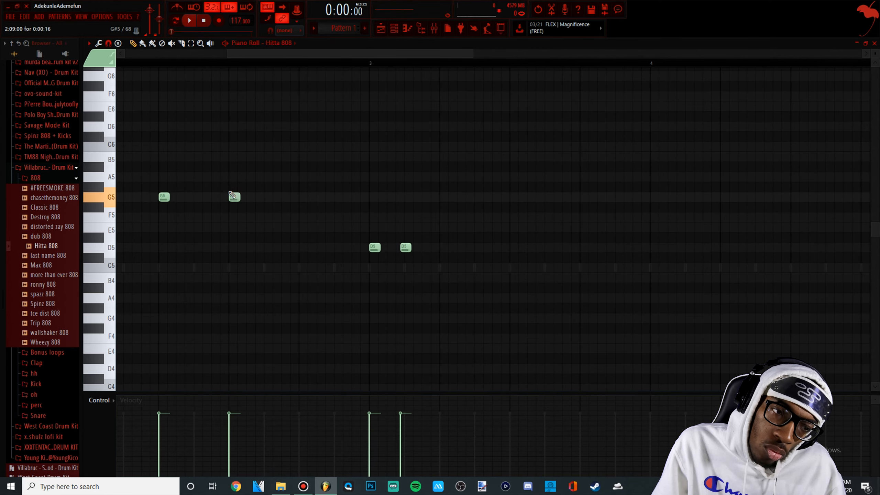
key("space")
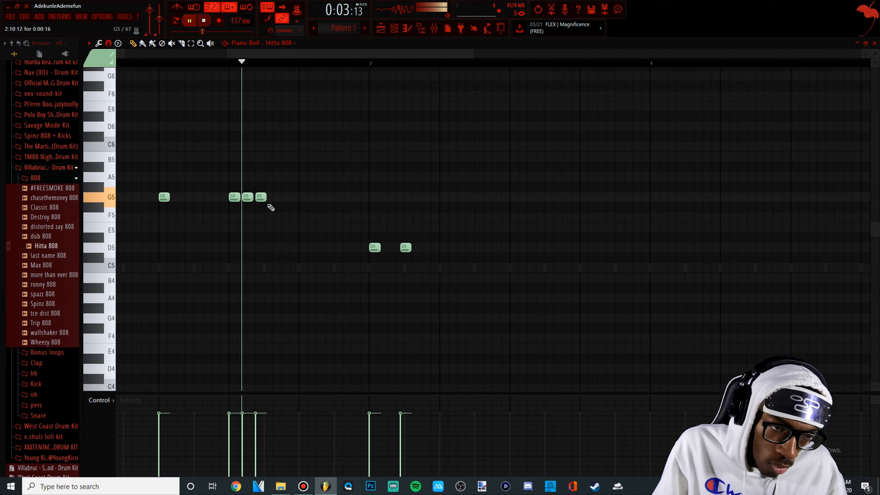
left_click_drag(307, 197, 301, 196)
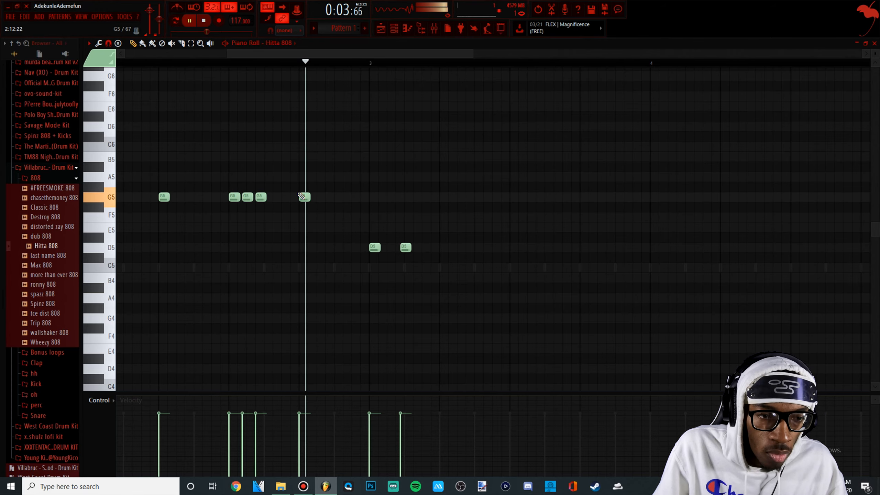
Delete the second D5 note in bar 3 and add D5 notes at steps 7 and 13 of that bar.
right_click(405, 247)
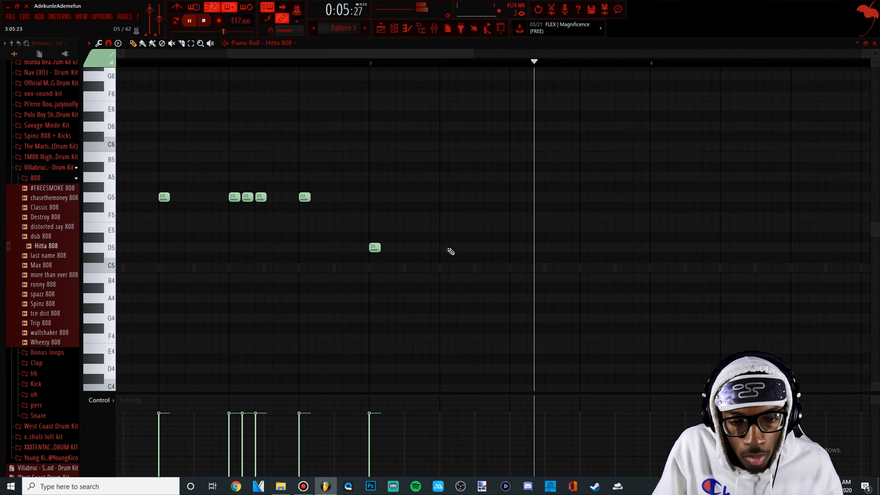
scroll(350, 99, "down", 5)
key("space")
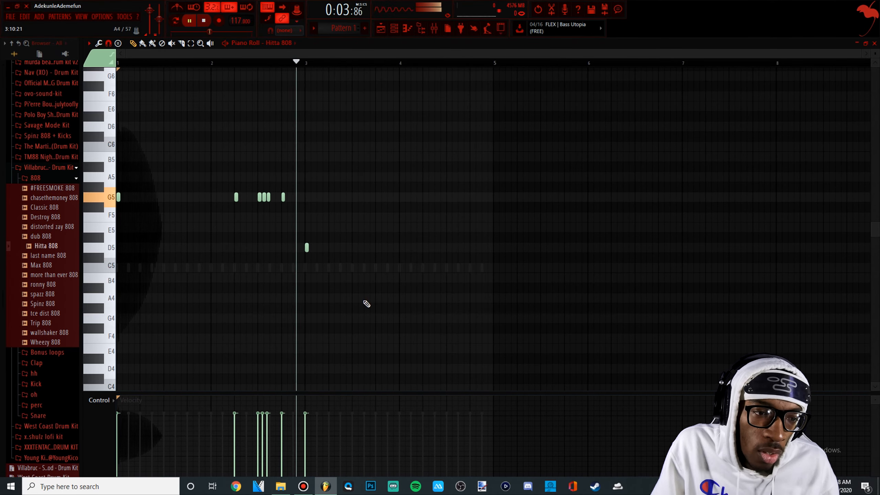
left_click(341, 247)
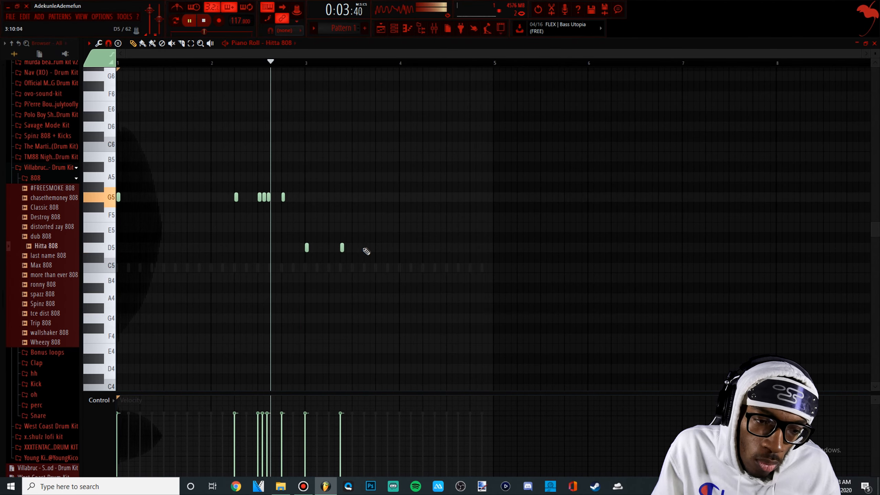
left_click(377, 248)
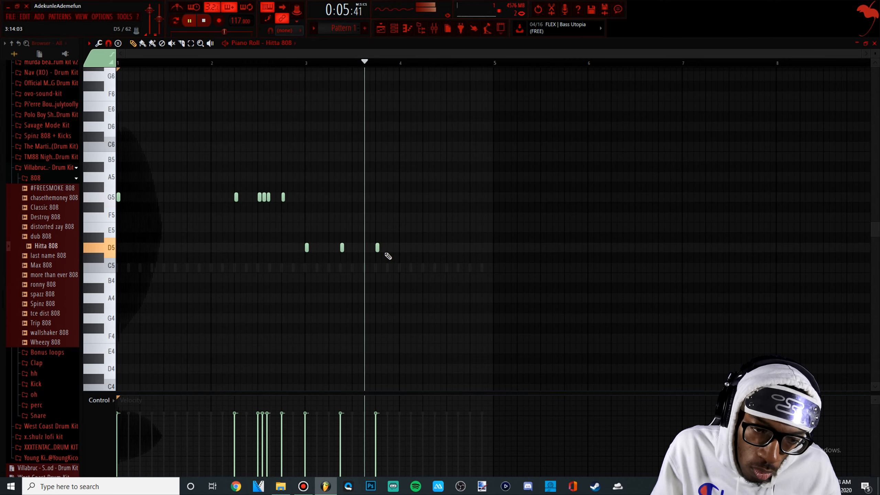
Add three D5 notes at steps 7, 9 and 11 of bar 4 and play them back.
key("space")
left_click(437, 248)
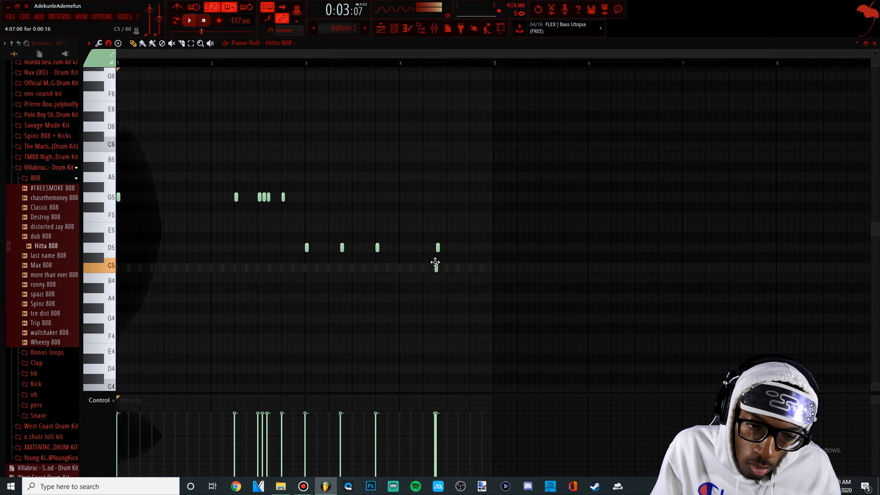
left_click_drag(435, 262, 459, 244)
key("space")
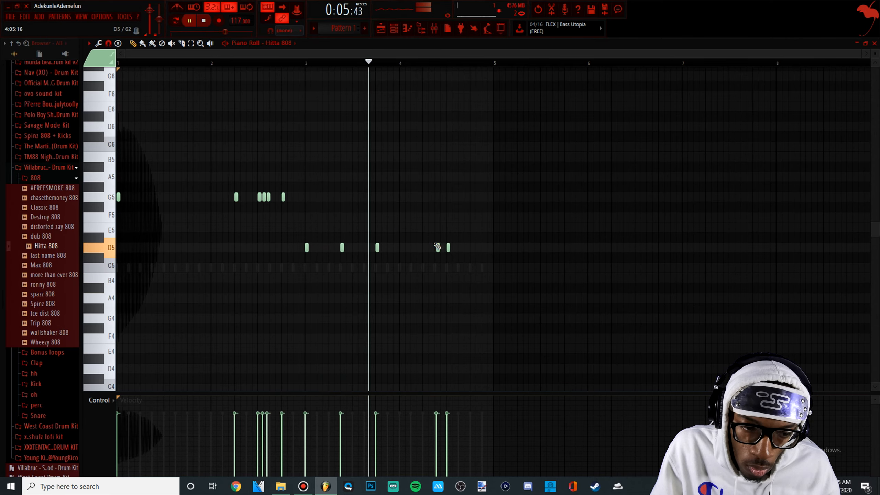
scroll(446, 250, "up", 3)
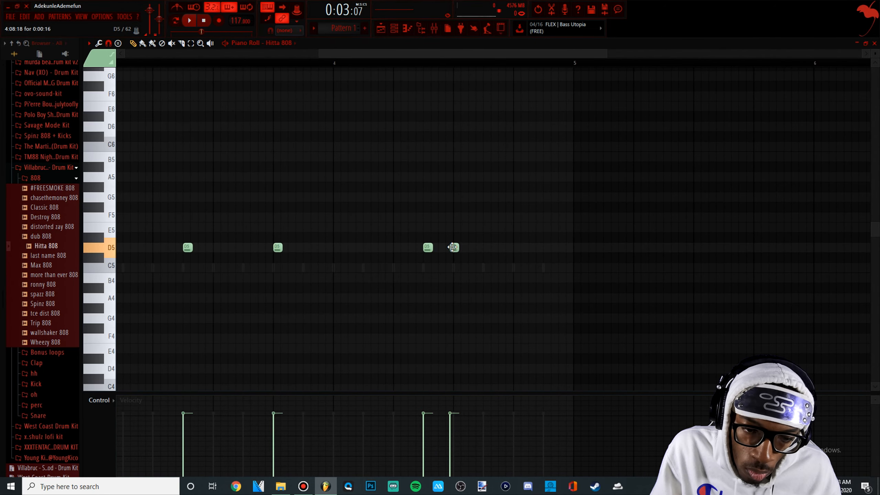
left_click(494, 245)
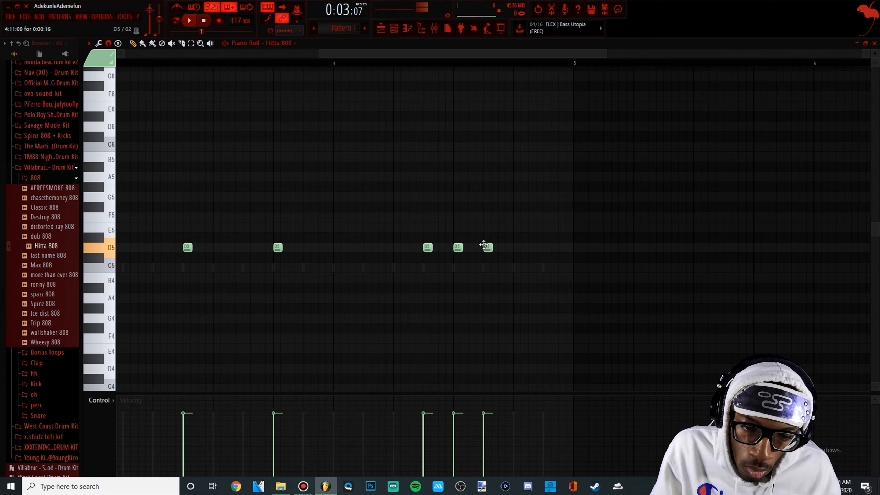
key("space")
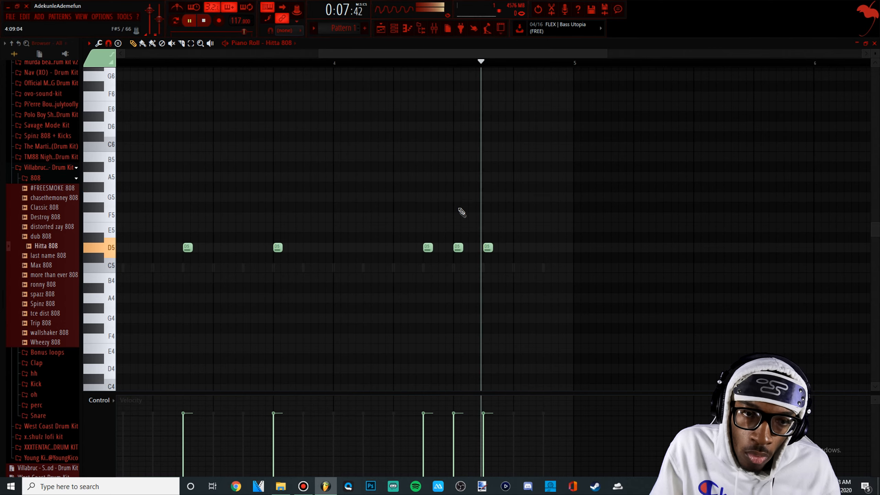
Shift the three D5 notes in bar 4 to steps 5, 9 and 11, checking the timing by playback.
left_click_drag(427, 246, 398, 245)
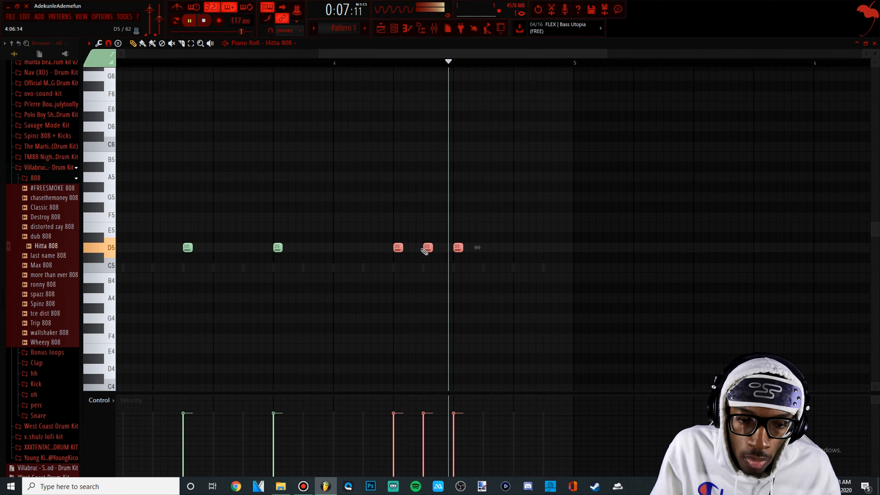
left_click(395, 63)
key("space")
key("space")
left_click_drag(483, 254, 451, 245)
key("space")
key("space")
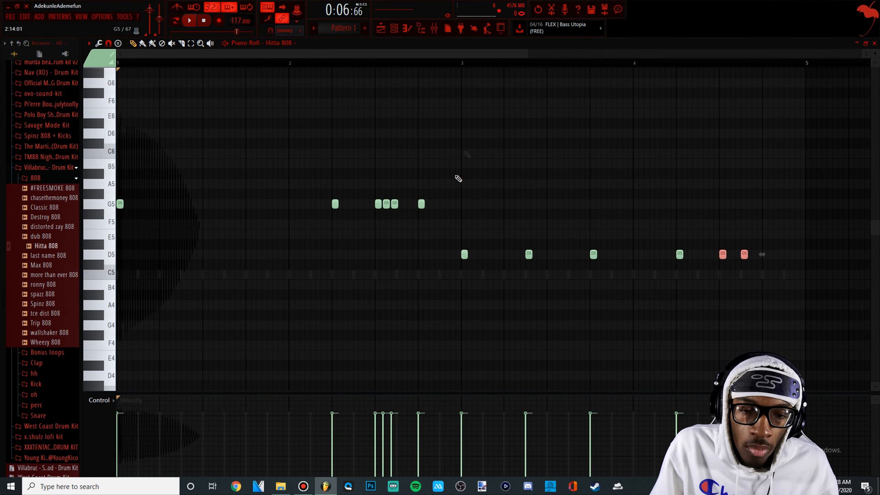
Play from the start of bar 3 and delete the last two D5 notes in bar 4.
left_click(462, 64)
key("space")
scroll(485, 225, "down", 3)
right_click(469, 257)
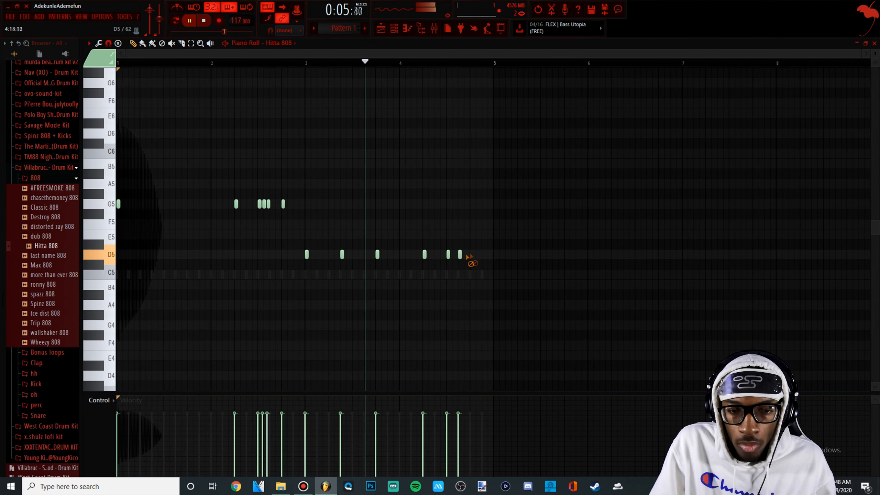
key("space")
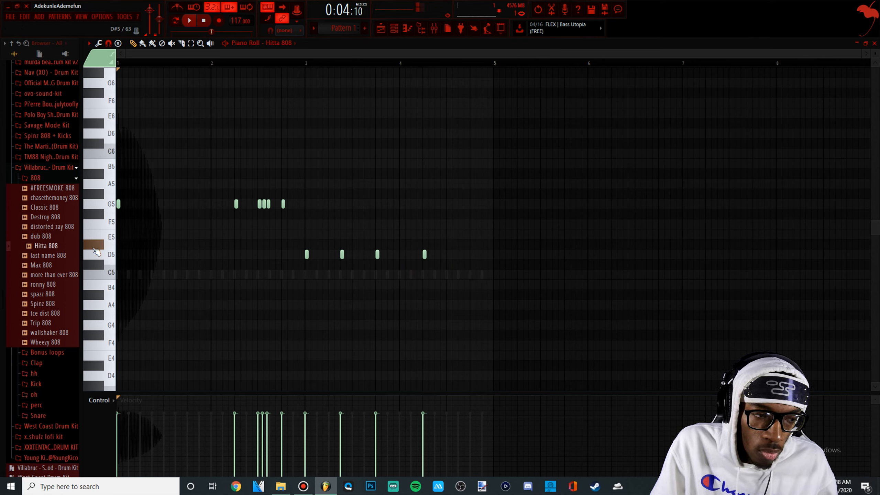
Raise the D5 notes in bars 3 and 4 to D#5, and return the one at step 13 of bar 3 to D5.
left_click_drag(590, 250, 147, 262)
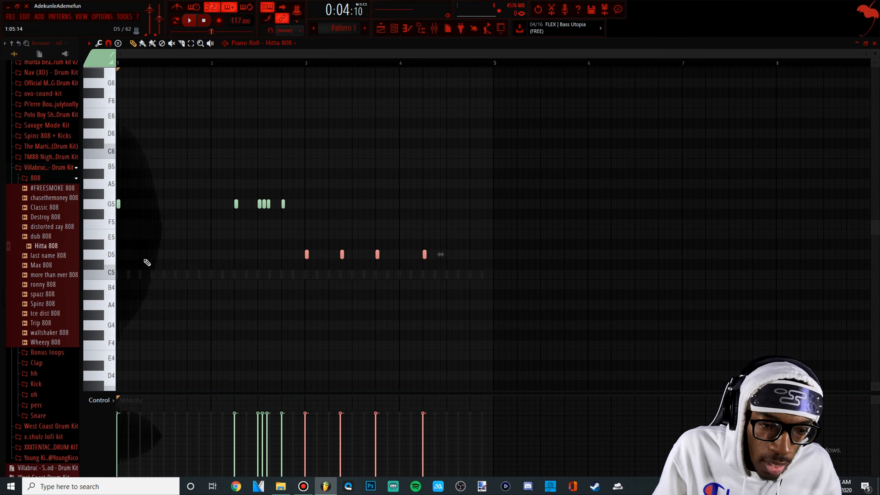
left_click_drag(400, 219, 370, 258)
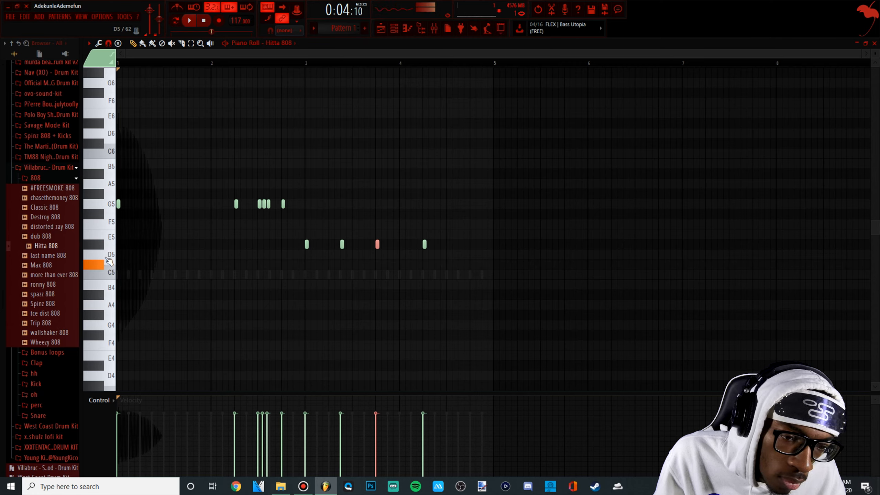
left_click_drag(377, 246, 377, 255)
key("space")
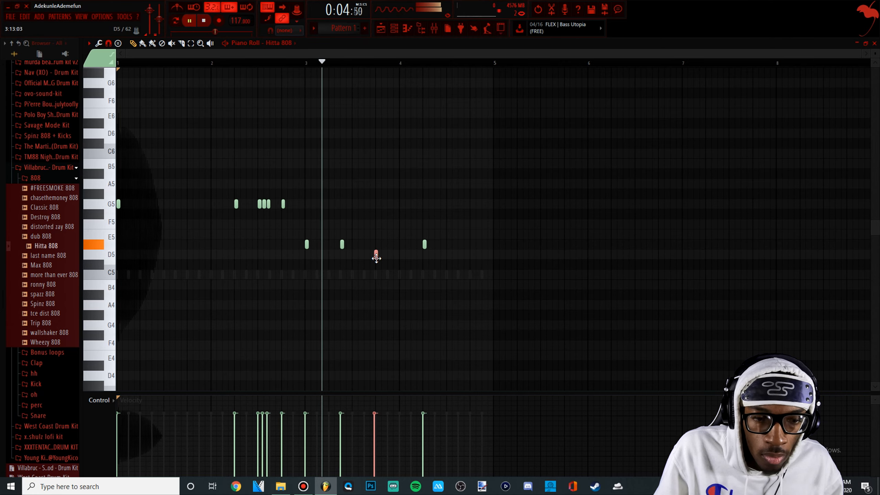
Replace the D#5 note at step 5 of bar 4 with a D5 note and add another D5 at step 9.
right_click(424, 245)
left_click(424, 254)
left_click(445, 254)
left_click_drag(445, 253, 448, 254)
key("space")
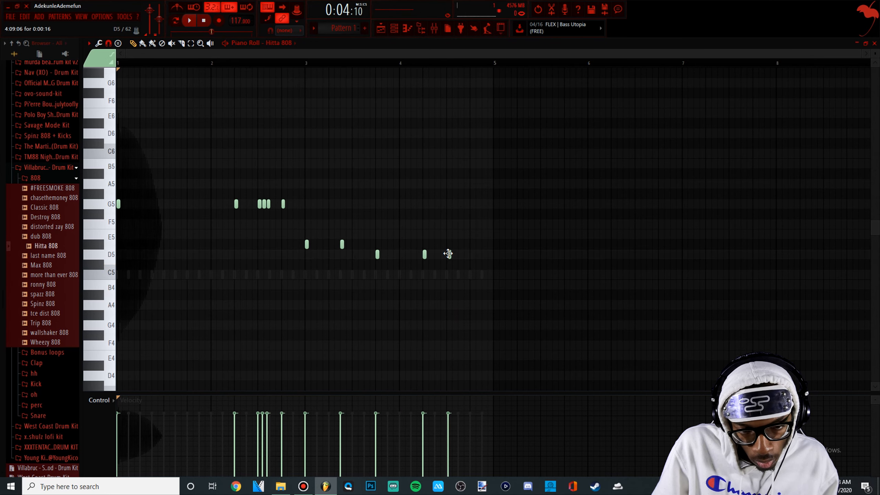
key("space")
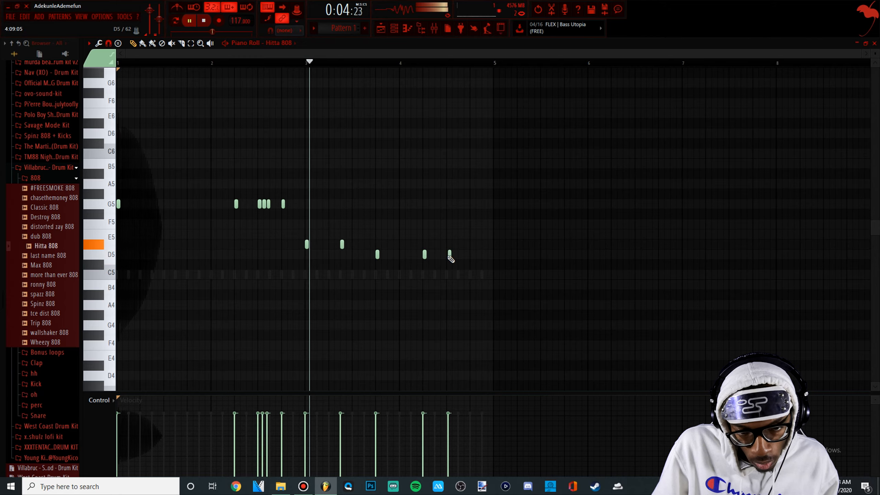
Align the second D5 note of bar 4 exactly to step 9 and add a D5 note at step 13.
scroll(445, 291, "up", 6)
scroll(442, 294, "up", 4)
scroll(456, 283, "down", 10)
left_click_drag(474, 135, 468, 135)
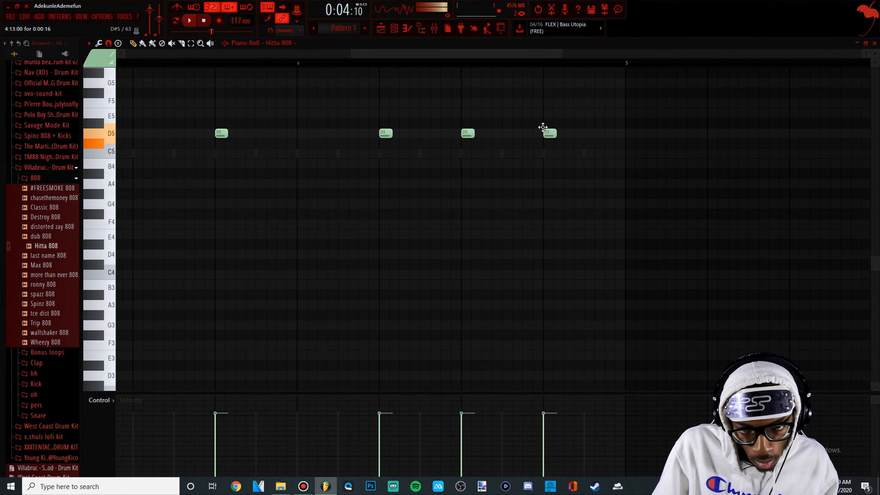
scroll(451, 165, "down", 5)
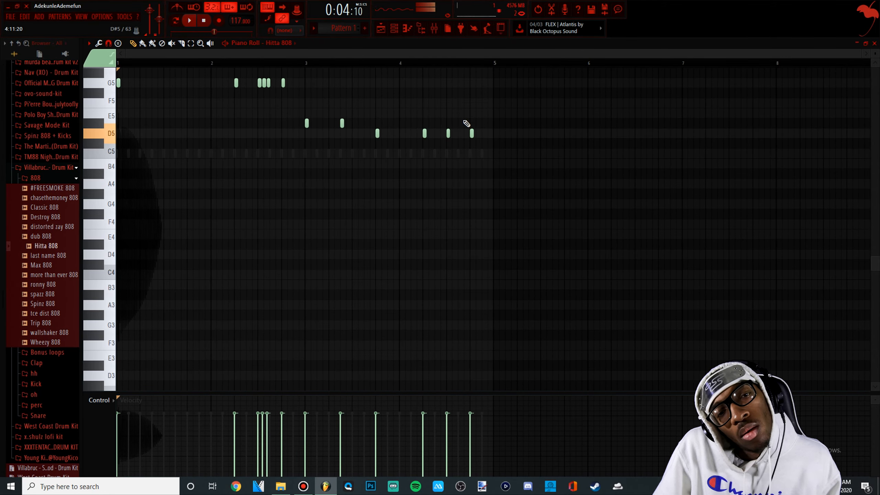
Form a three-note D5 roll on steps 9, 10 and 11 of bar 4 and play it back.
scroll(453, 135, "up", 4)
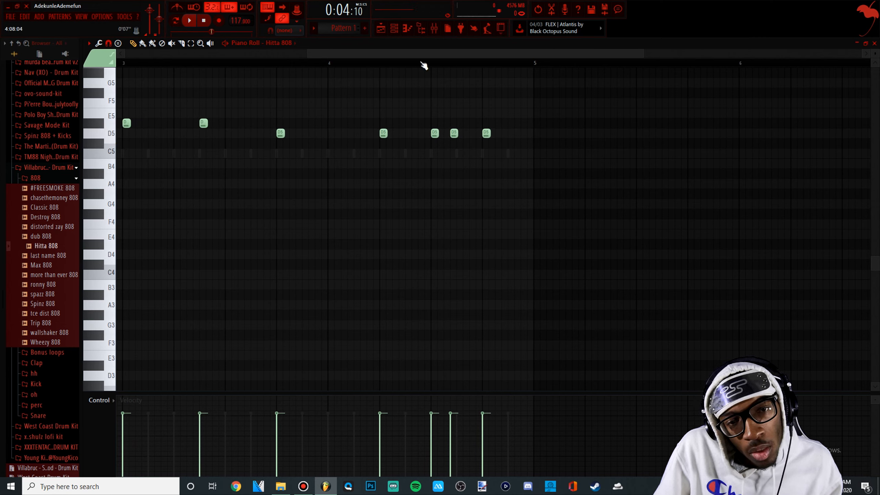
left_click(387, 62)
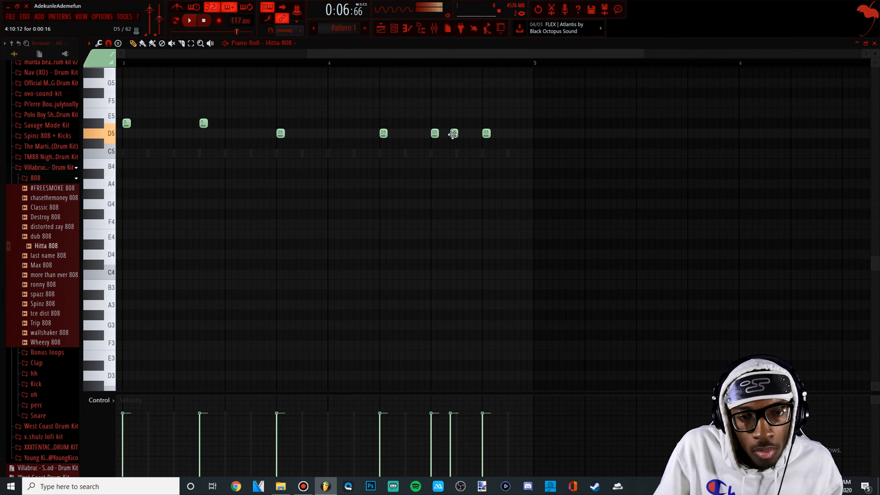
left_click_drag(484, 136, 458, 136)
key("space")
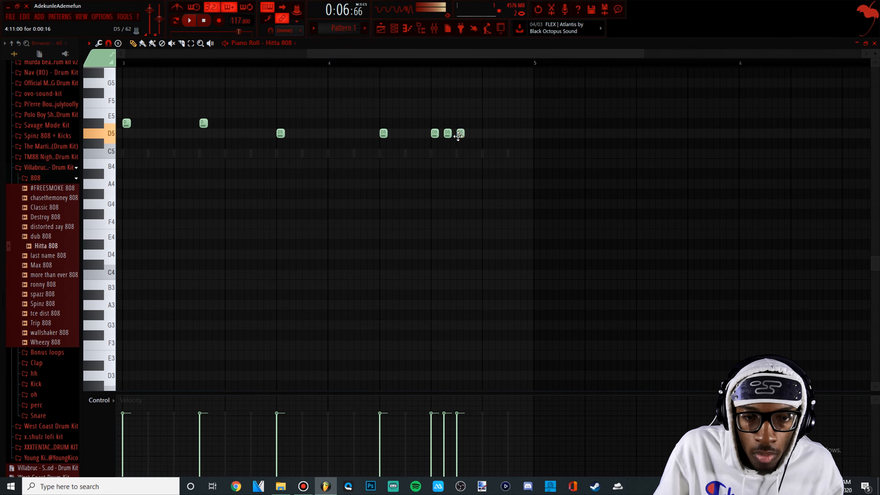
scroll(457, 135, "up", 4)
key("space")
key("space")
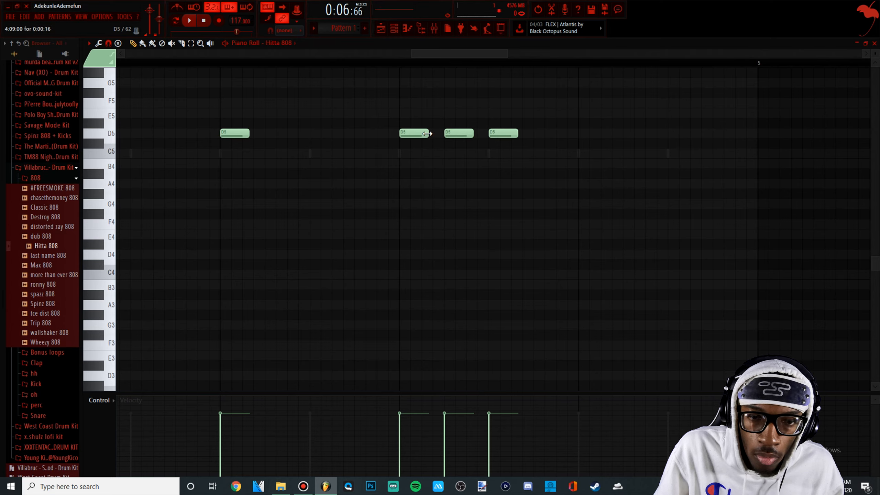
Tighten the D5 roll at step 9 of bar 4 by shortening its first two notes, and add a short D5 note at step 13.
key("space")
mouse_move(453, 129)
left_mouse_down()
mouse_move(442, 129)
mouse_move(451, 132)
left_mouse_up()
key("space")
key("space")
key("space")
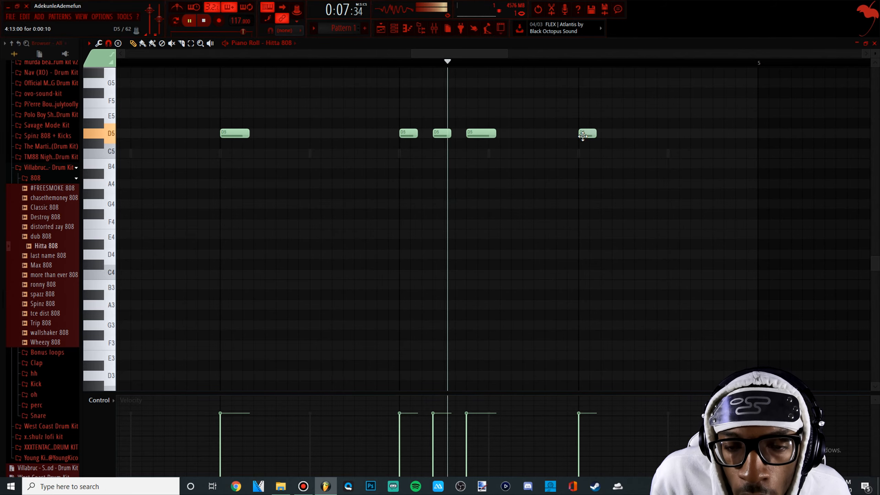
key("space")
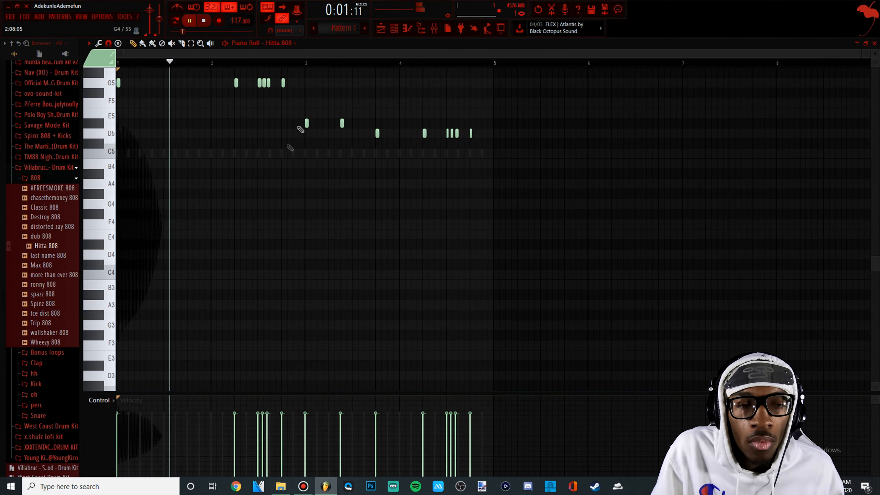
Check Pattern 1 in the playlist and return to the G5 roll in bar 2 of the Hitta 808 piano roll.
key("F5")
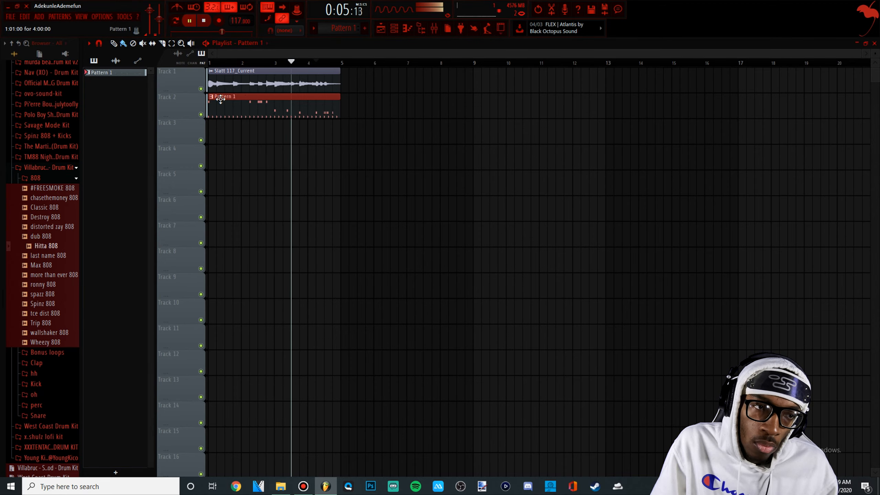
left_click(407, 29)
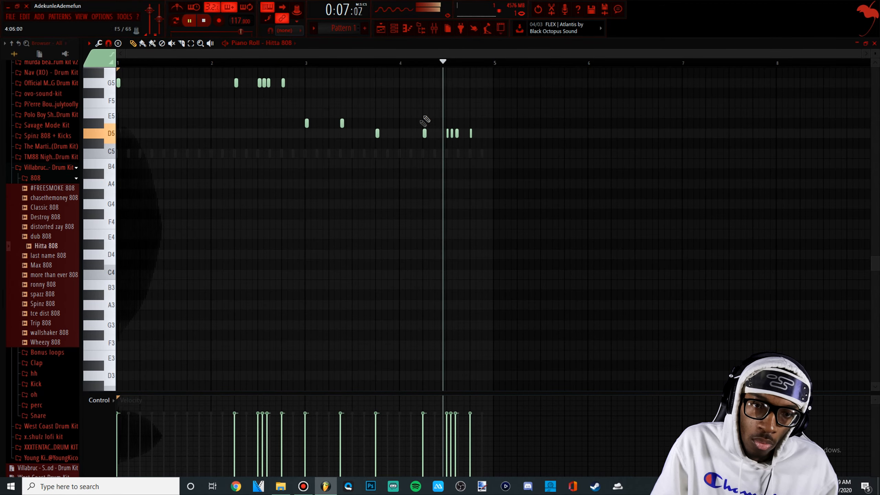
scroll(242, 83, "up", 8)
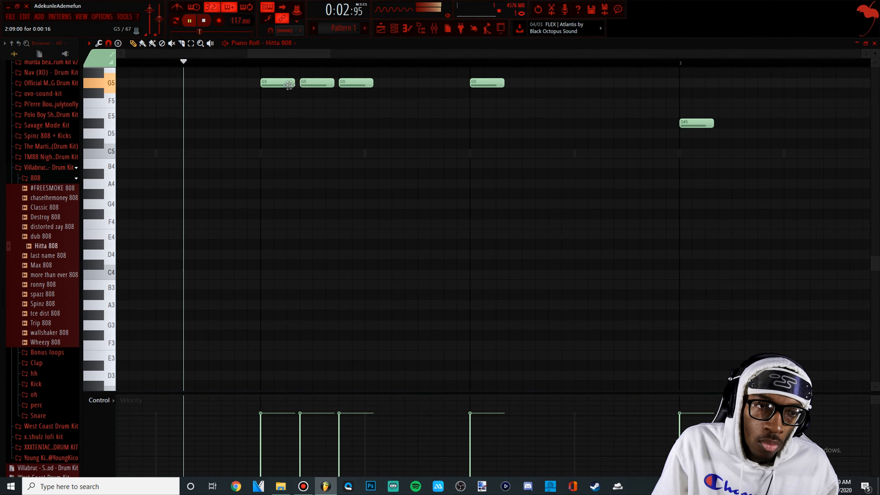
Shorten the first G5 note of the bar 2 roll and move the second and third notes closer behind it.
key("space")
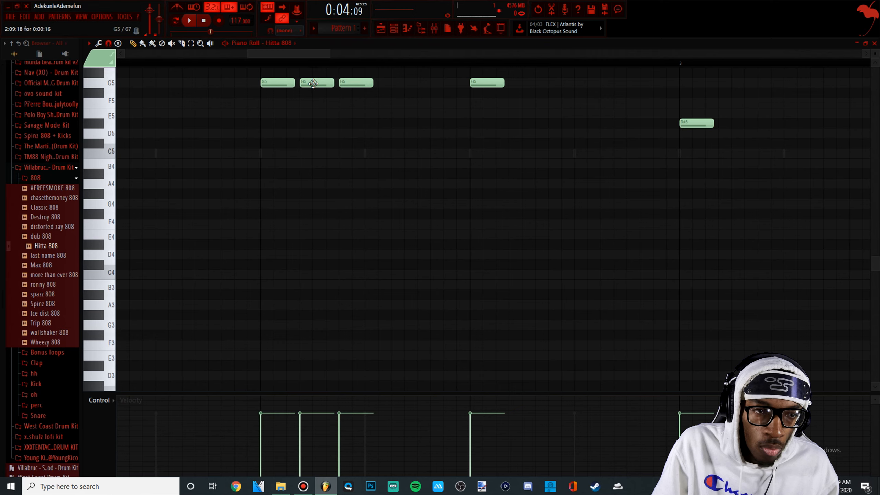
left_click(382, 83)
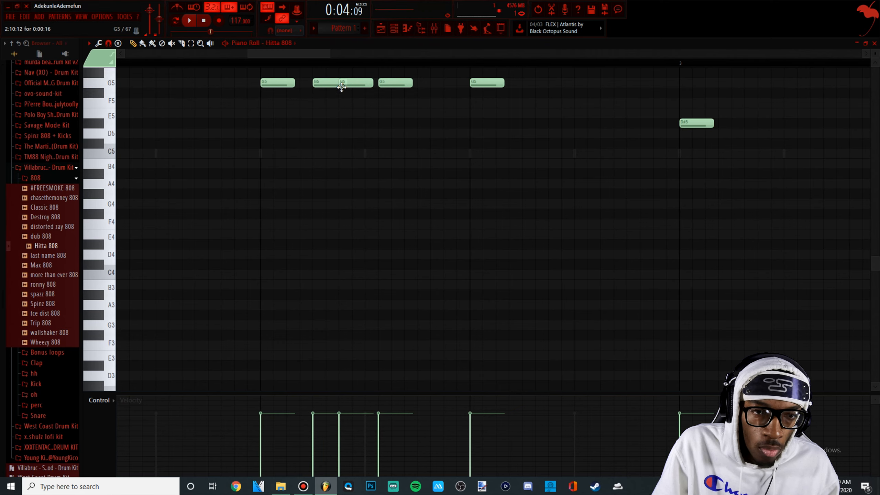
key("space")
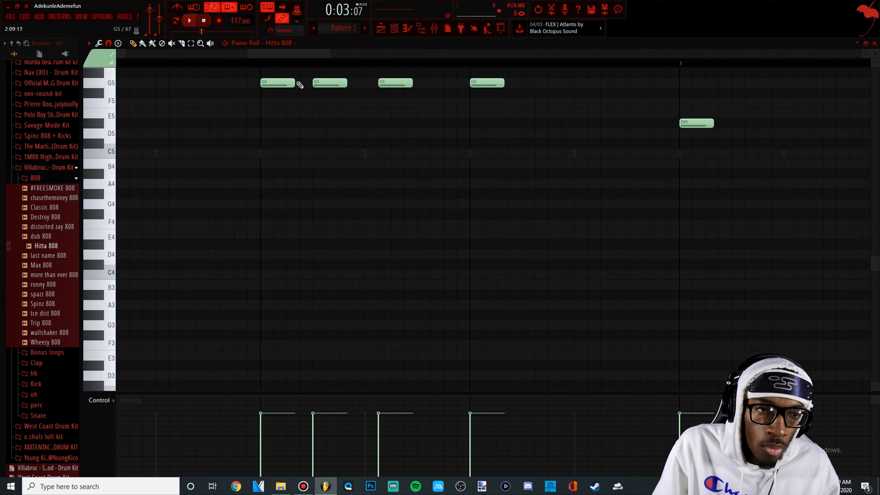
left_click_drag(321, 83, 295, 83)
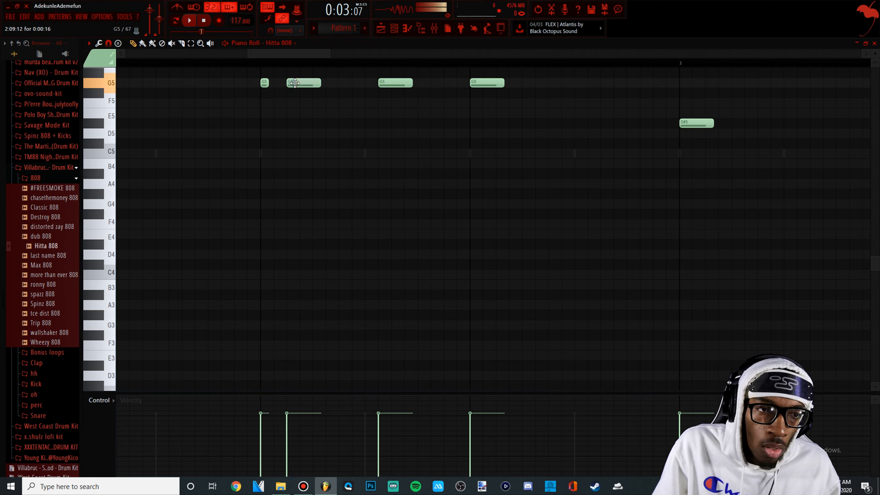
key("space")
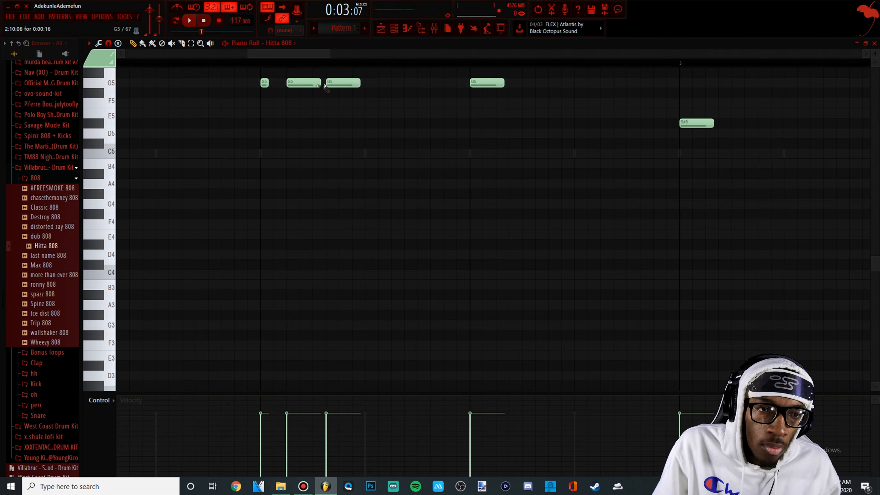
Shorten the second and third G5 notes of the bar 2 roll and place them late in steps 9 and 10.
key("space")
mouse_move(332, 82)
left_mouse_down()
mouse_move(319, 82)
mouse_move(336, 79)
left_mouse_up()
key("space")
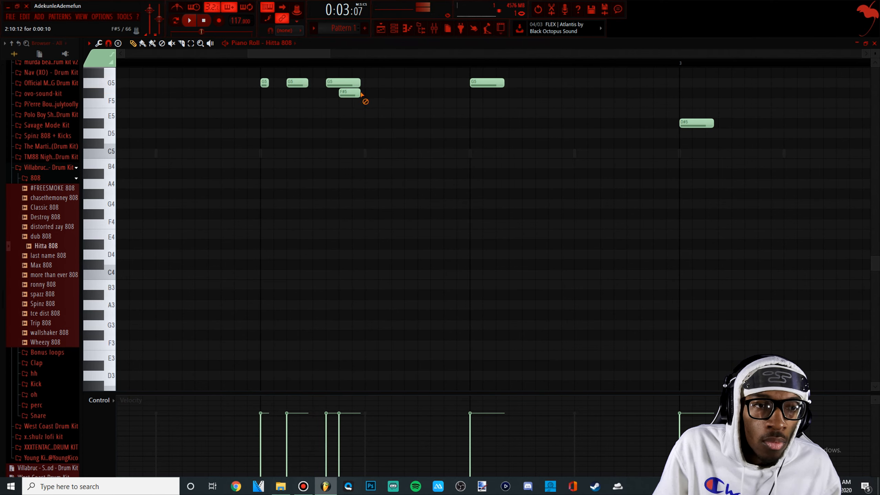
right_click(350, 93)
key("space")
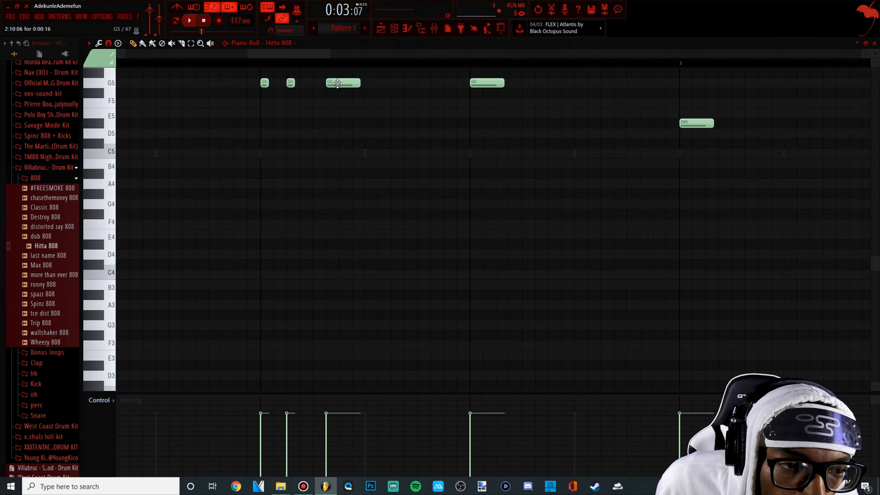
mouse_move(337, 84)
left_mouse_down()
mouse_move(320, 85)
mouse_move(329, 83)
left_mouse_up()
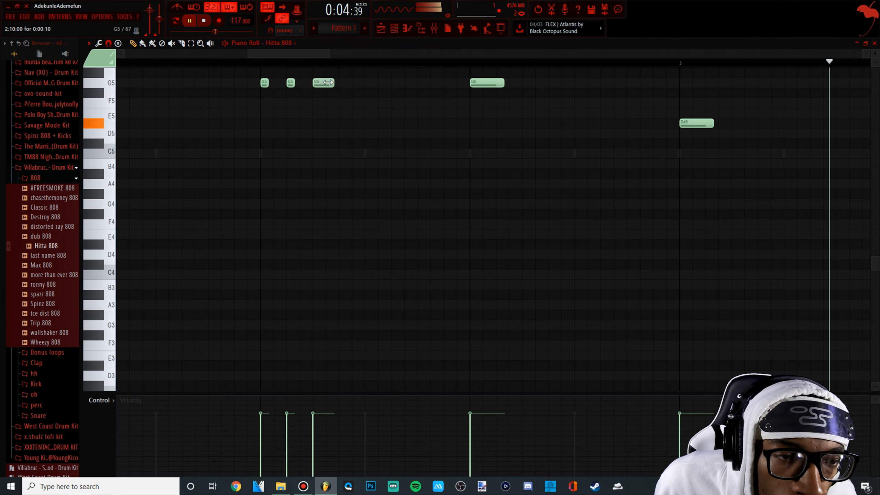
left_click_drag(340, 86, 342, 86)
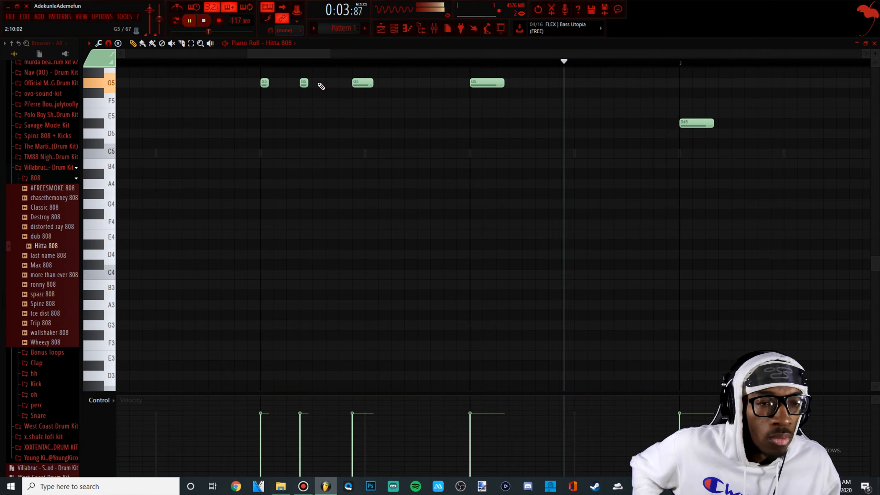
Reduce the bar 4 D5 roll to one short note at step 11, removing the step 13 note, and save the project as Proper pyrex.flp.
key("ctrl+s")
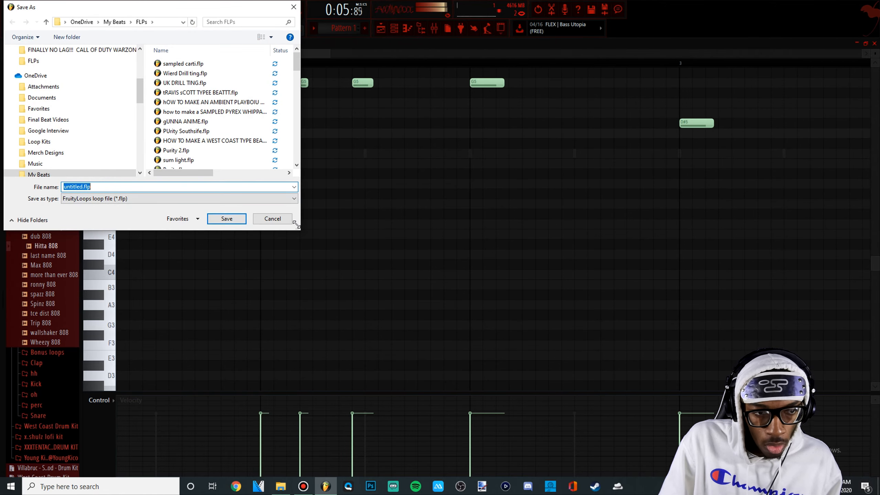
left_click(281, 220)
scroll(322, 190, "down", 5)
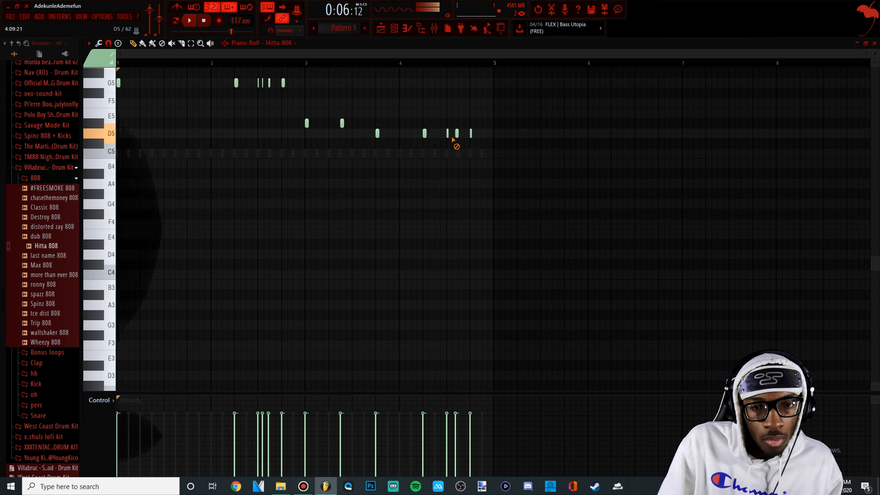
right_click(453, 137)
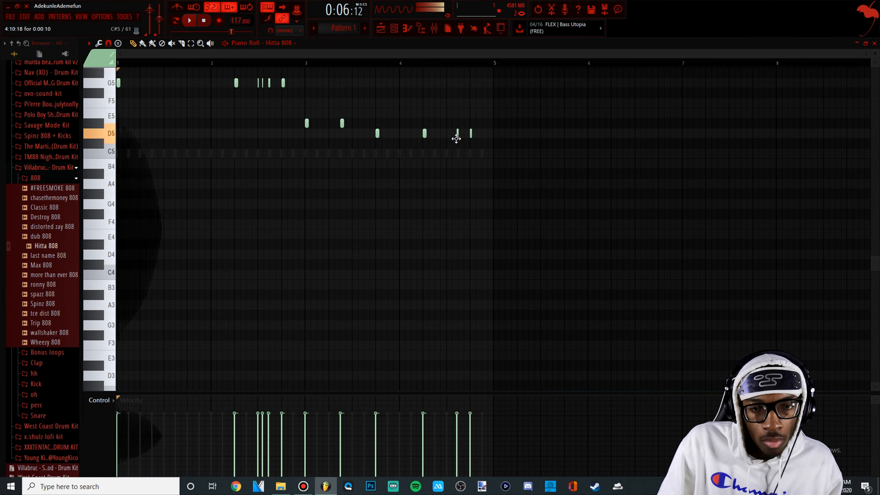
scroll(458, 139, "up", 3)
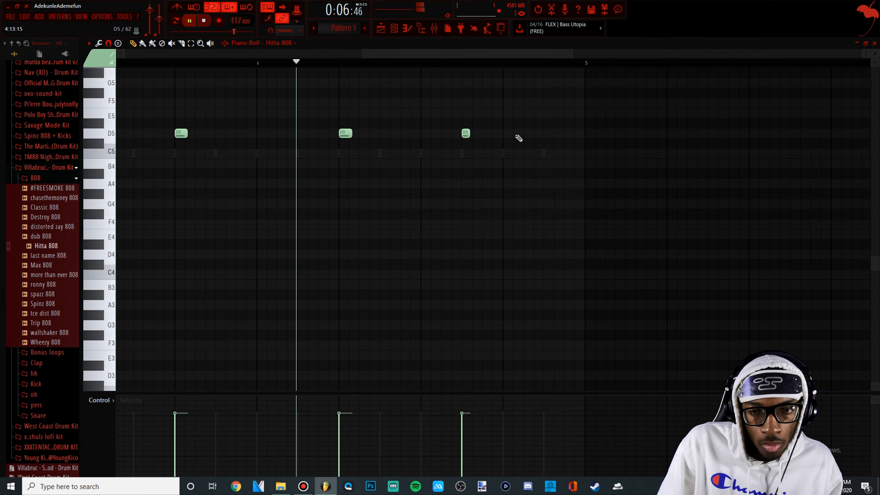
scroll(240, 138, "down", 4)
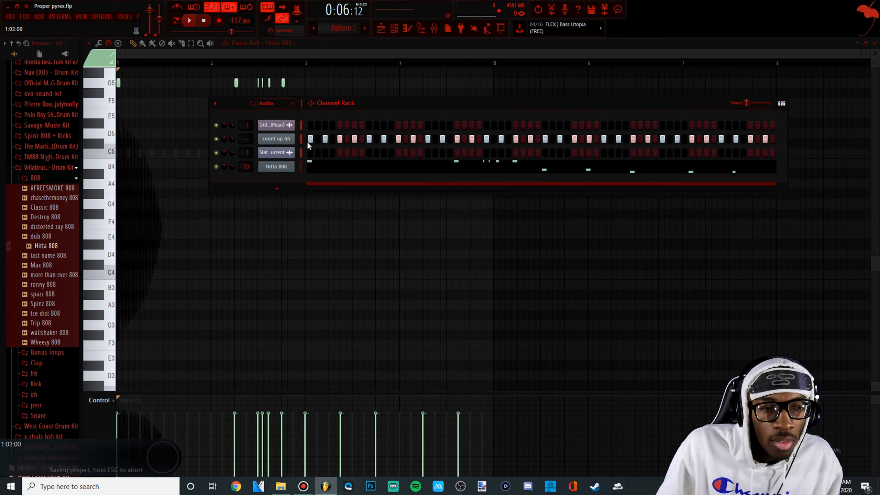
Play the pattern and move the count up hh channel below the Hitta 808 channel.
key("space")
key("alt+Down")
key("alt+Down")
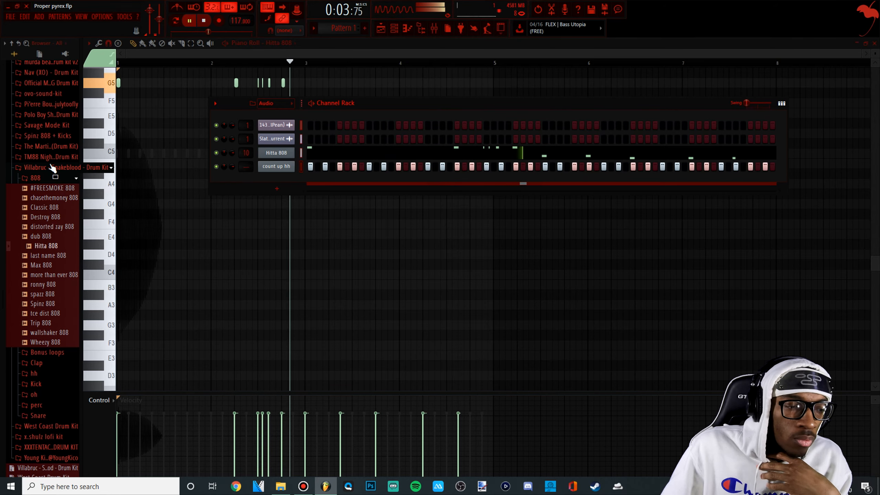
Add the Classic clp sample as a channel below count up hh and place a clap on step 9 of every bar.
left_click(40, 362)
scroll(47, 373, "down", 5)
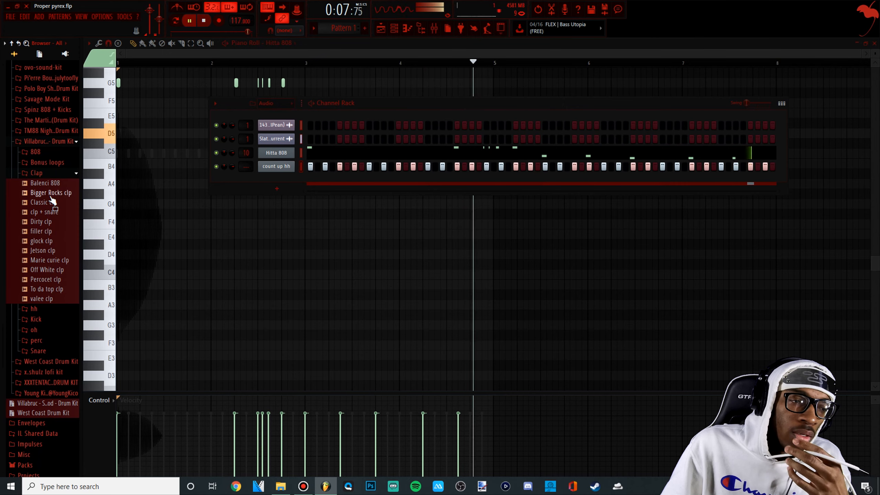
left_click(52, 203)
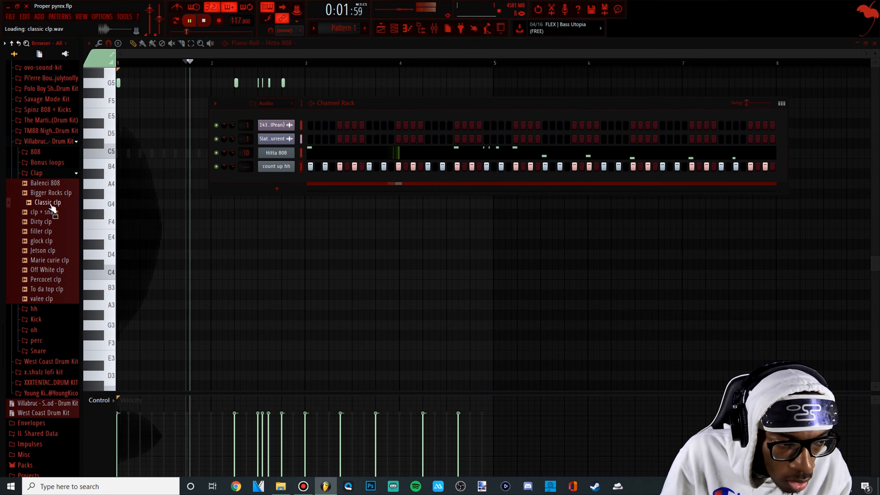
left_click_drag(52, 204, 283, 179)
key("space")
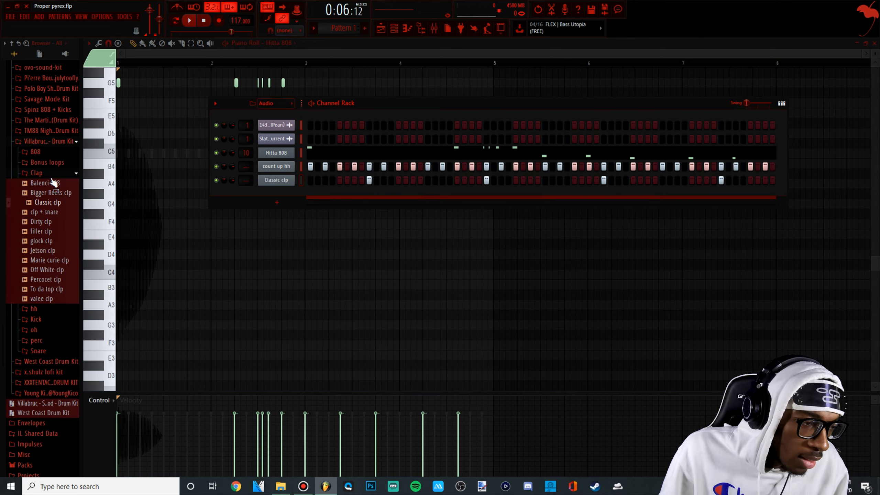
Add the RARE PYR (thankful) open hat as a new channel with hits on steps 13, 37 and 61.
left_click(44, 329)
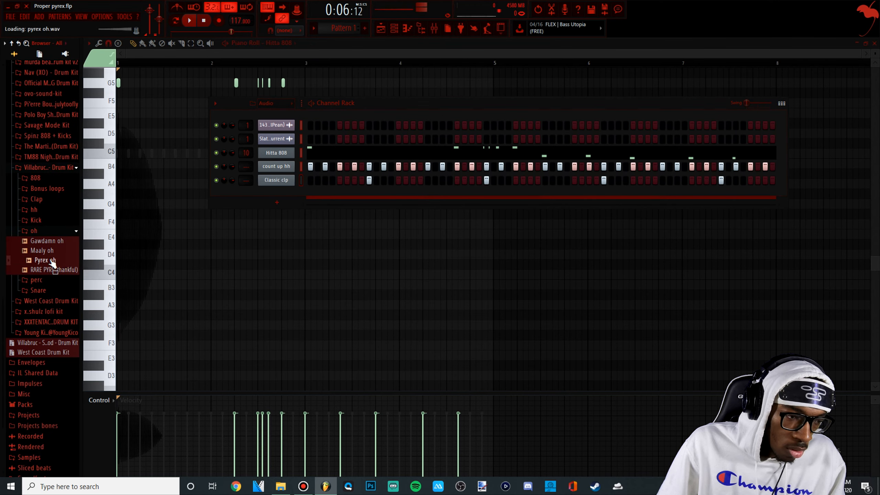
left_click_drag(65, 266, 276, 190)
key("space")
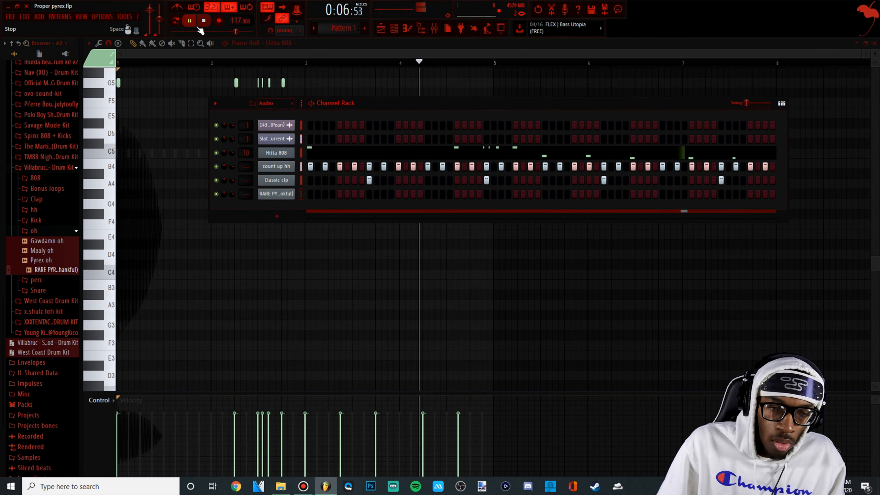
left_click(399, 194)
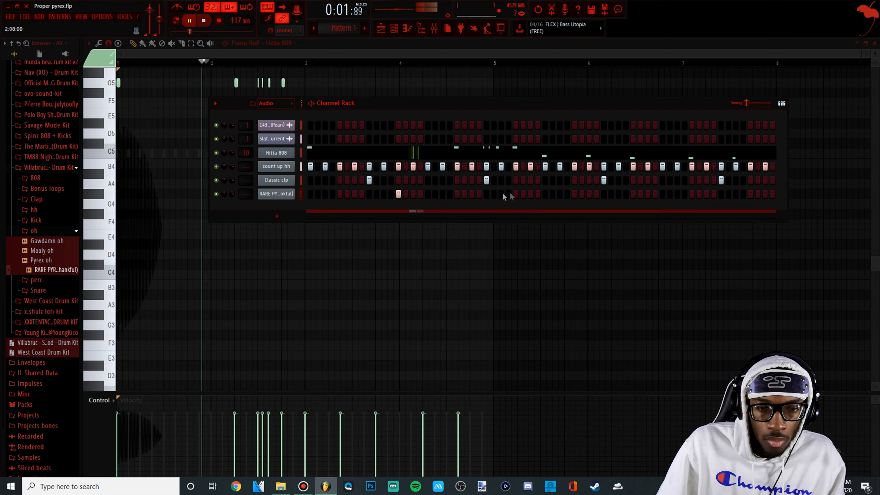
left_click(574, 193)
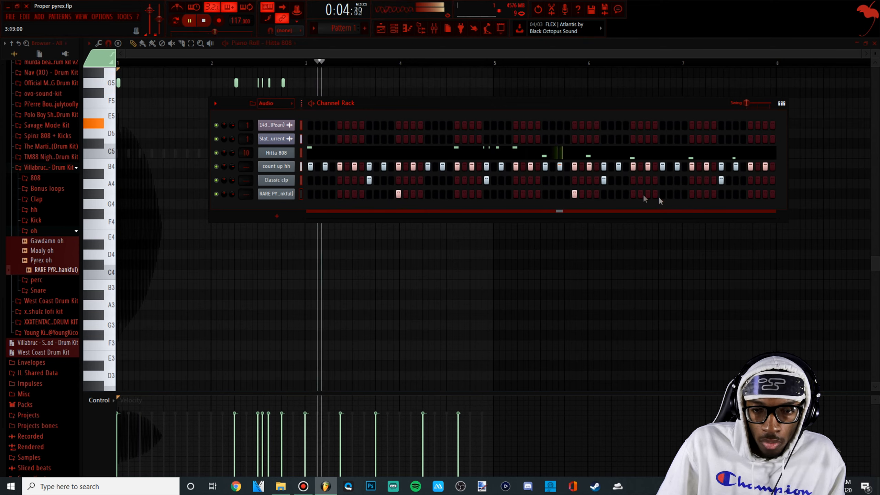
left_click(750, 193)
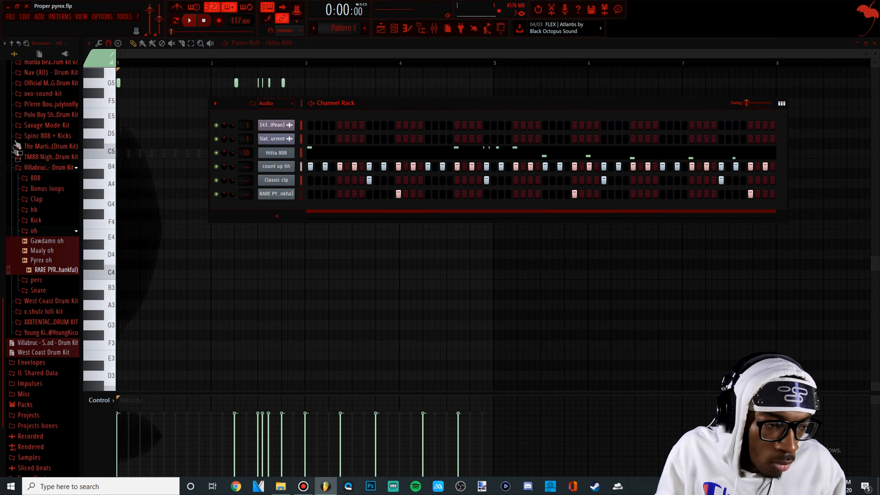
Insert the rack kick sample as a channel above count up hh and place a kick on step 1.
left_click(44, 220)
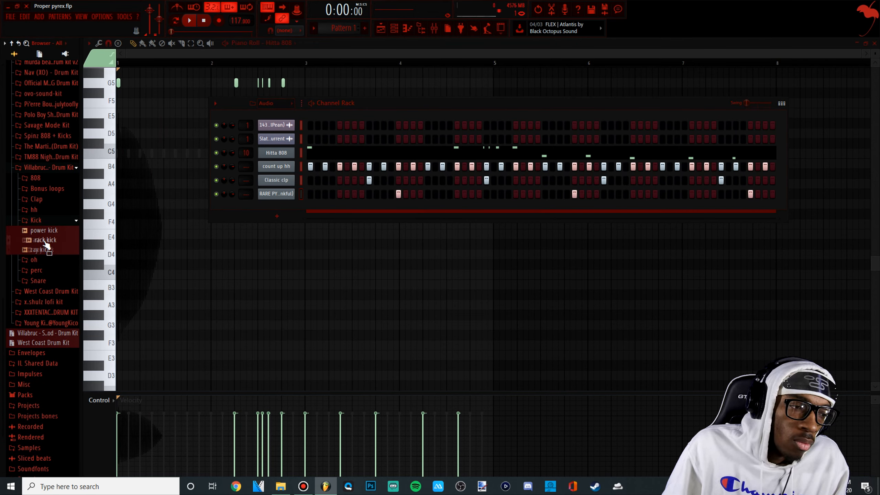
left_click_drag(283, 162, 282, 161)
left_click(310, 166)
key("space")
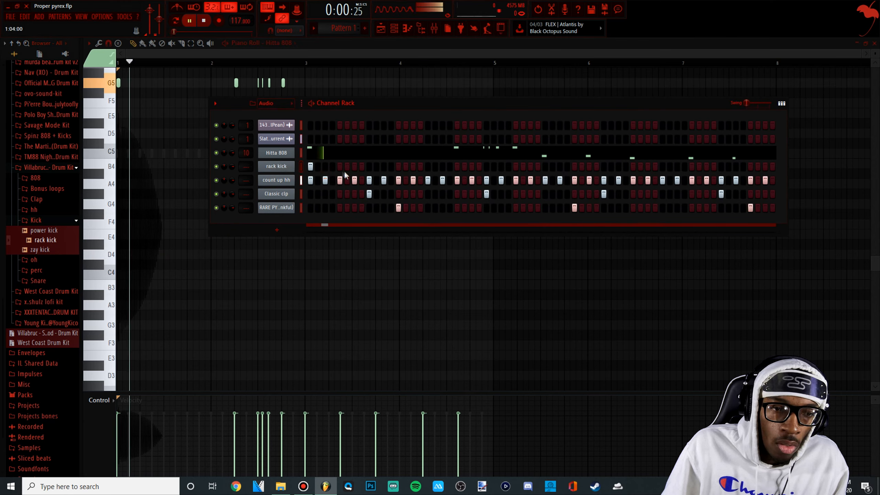
Place rack kick hits on steps 21, 25, 29, 33, 39, 45 and 53 under the 808 notes, plus one on step 7.
left_click(457, 167)
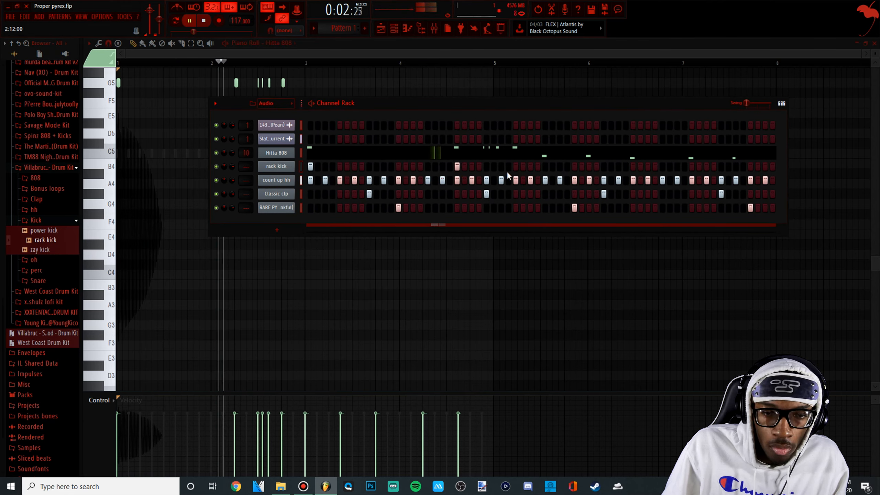
left_click(487, 167)
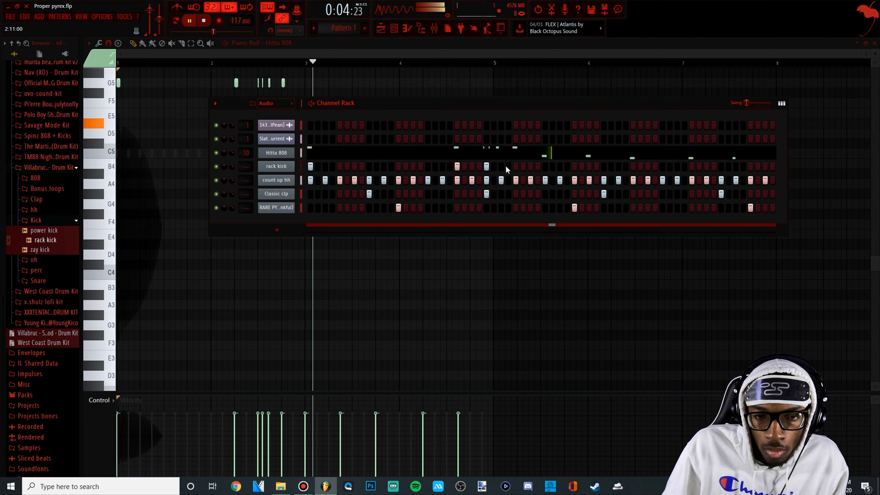
left_click(516, 167)
left_click(545, 166)
left_click(588, 167)
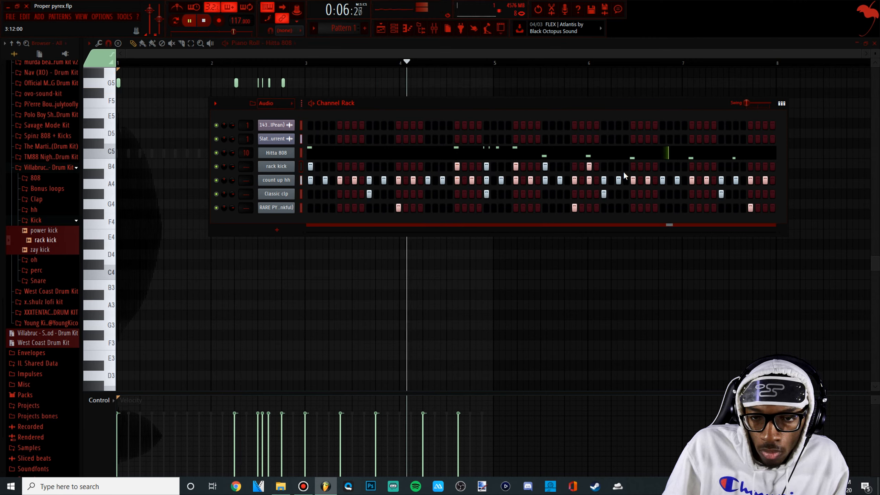
left_click(632, 166)
left_click(691, 167)
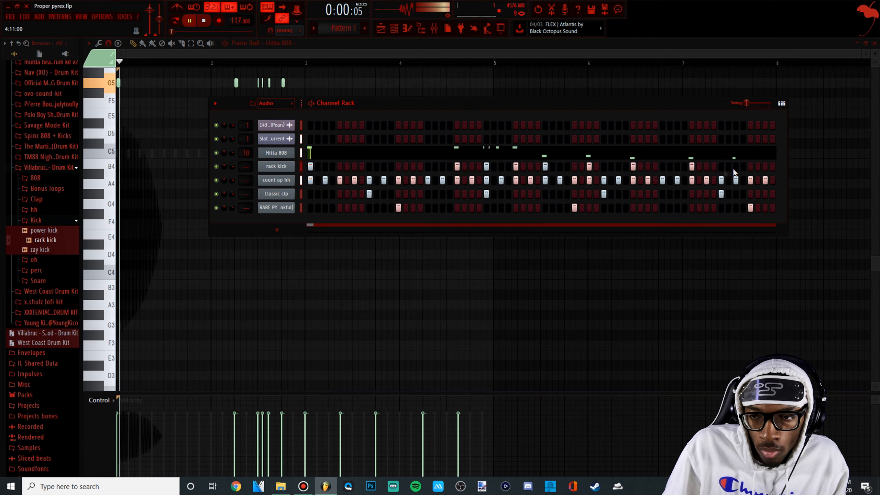
key("space")
left_click(354, 166)
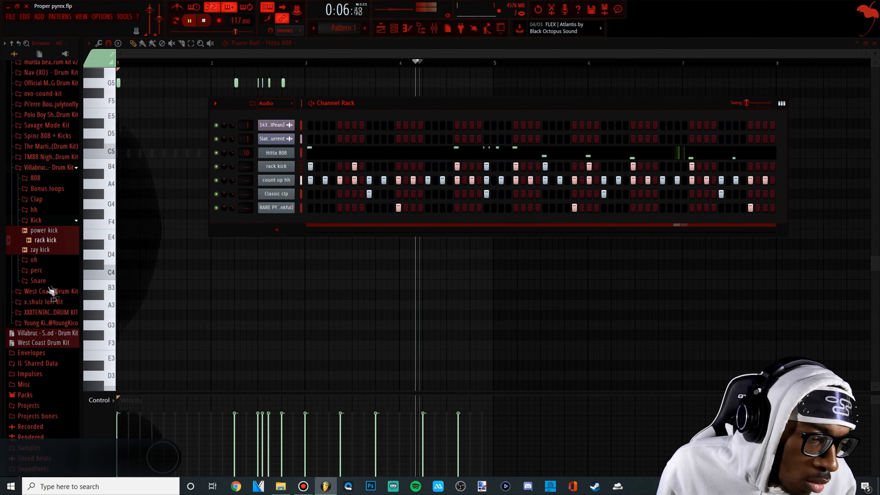
Add the Classic Rim perc as a channel with hits on steps 5, 6 and 7, and remove the rack kick from step 7.
left_click(38, 271)
left_click_drag(38, 345, 286, 218)
key("space")
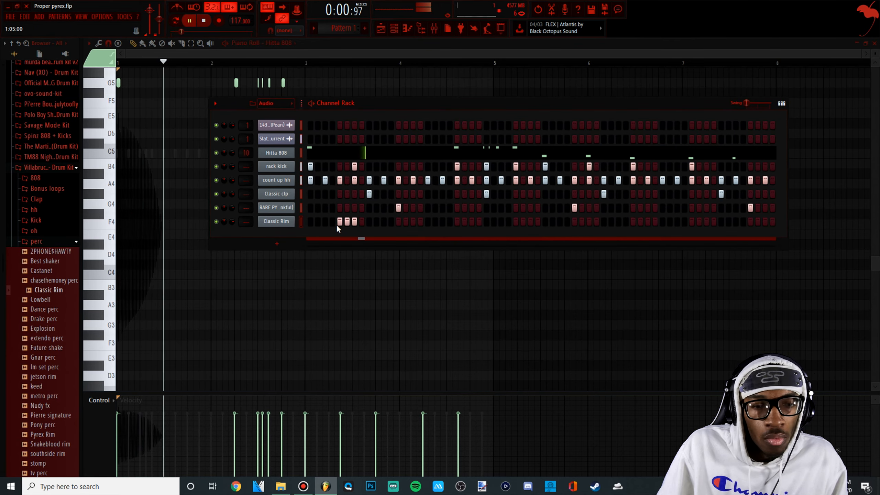
left_click(354, 165)
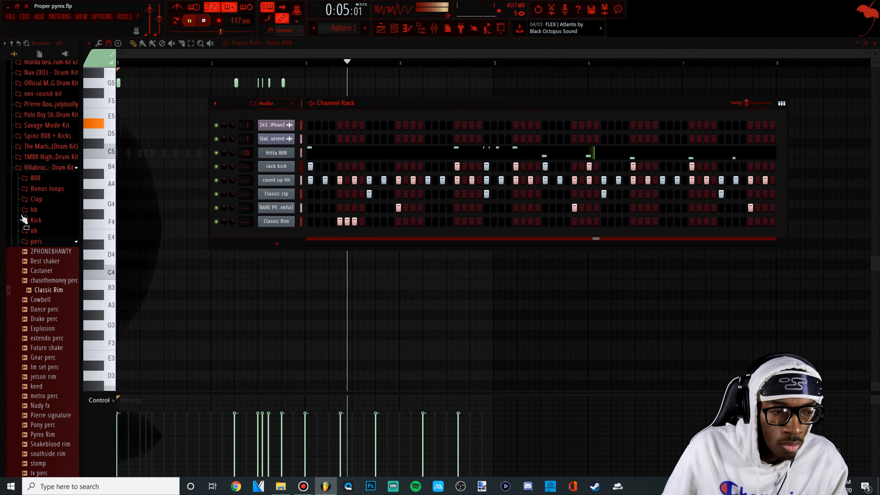
Add the percy snare from the Snare folder as a new channel and place a snare on step 22.
left_click(38, 242)
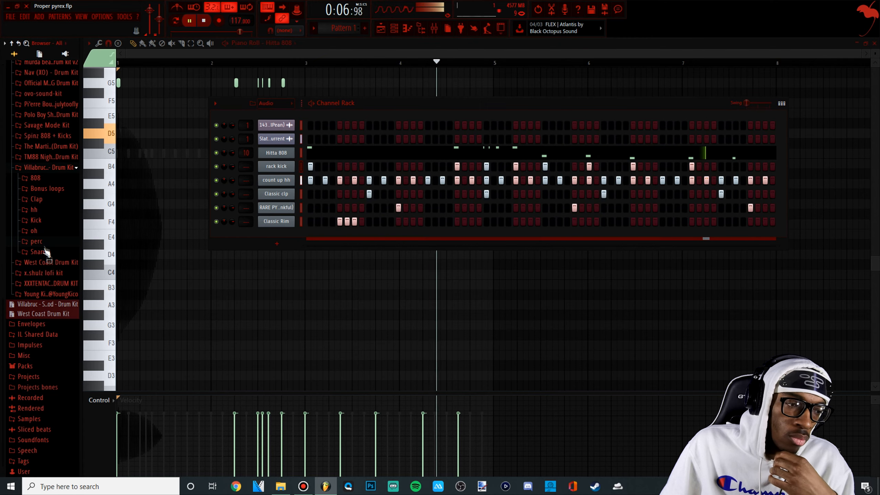
left_click(38, 252)
left_click(49, 339)
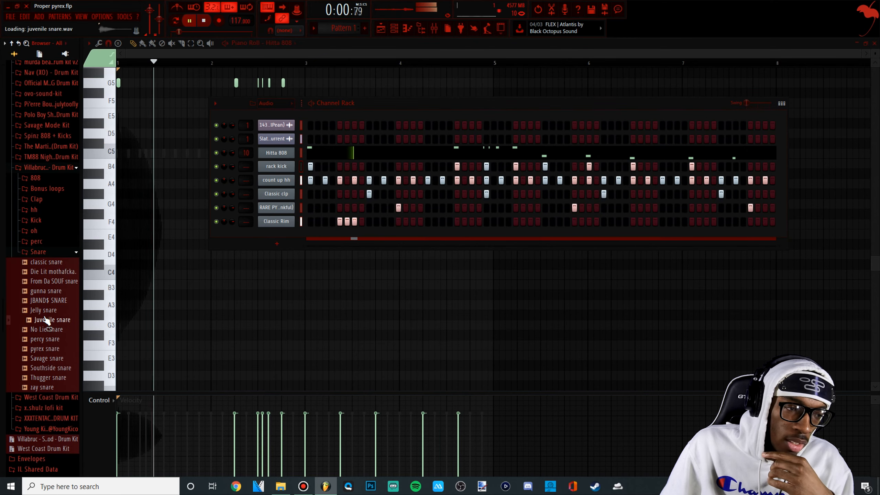
left_click_drag(48, 341, 291, 237)
left_click(435, 236)
left_click(465, 235)
left_click(437, 235)
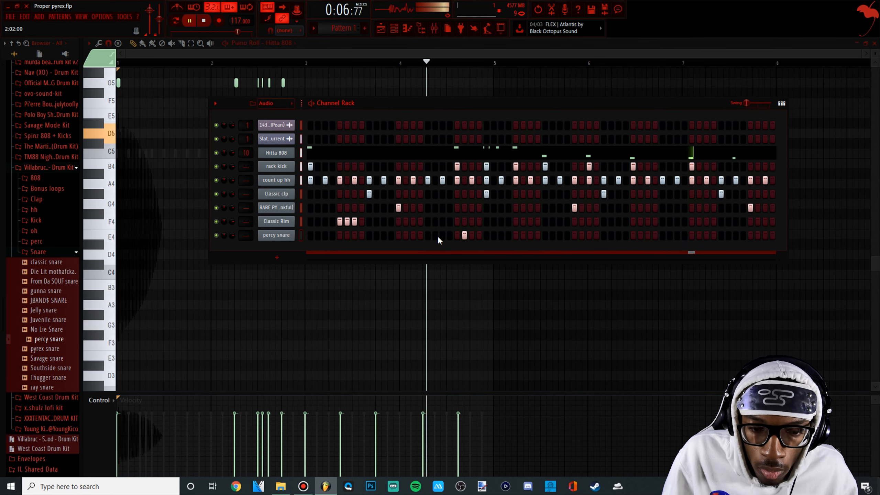
Move the percy snare off step 22 and place its hits on steps 15, 19, 47 and 51.
left_click(442, 235)
left_click(465, 236)
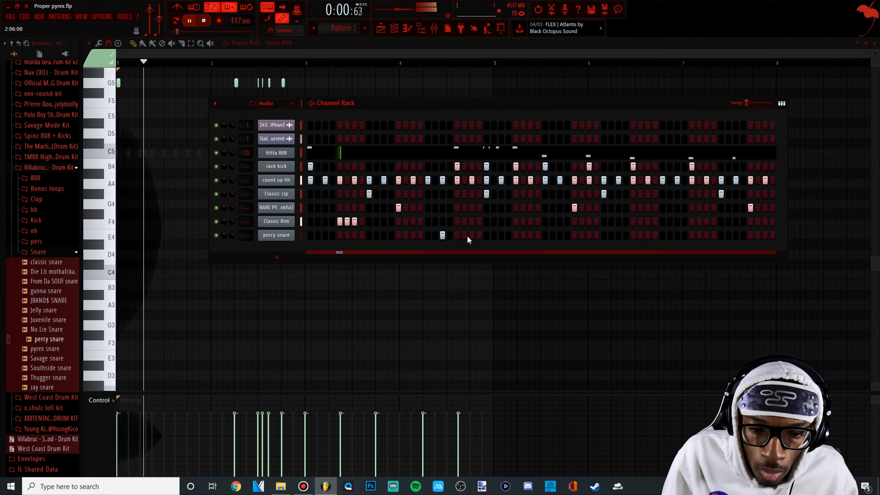
left_click(442, 235)
key("space")
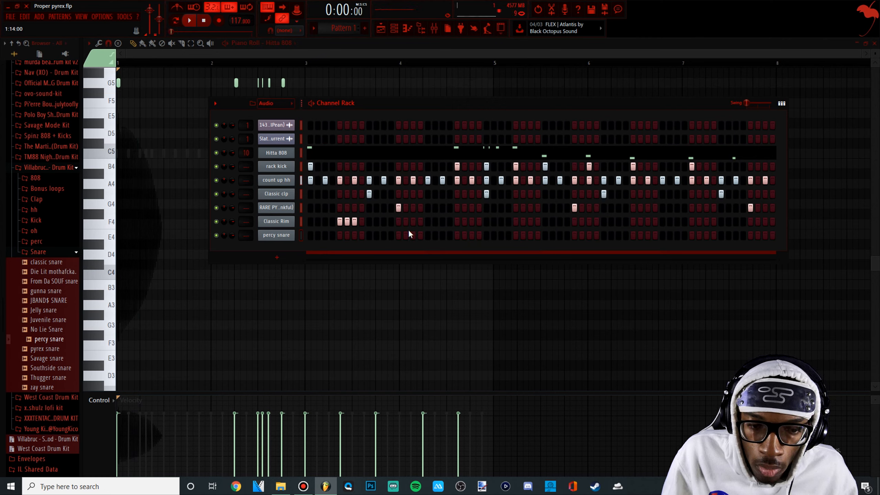
left_click(442, 235)
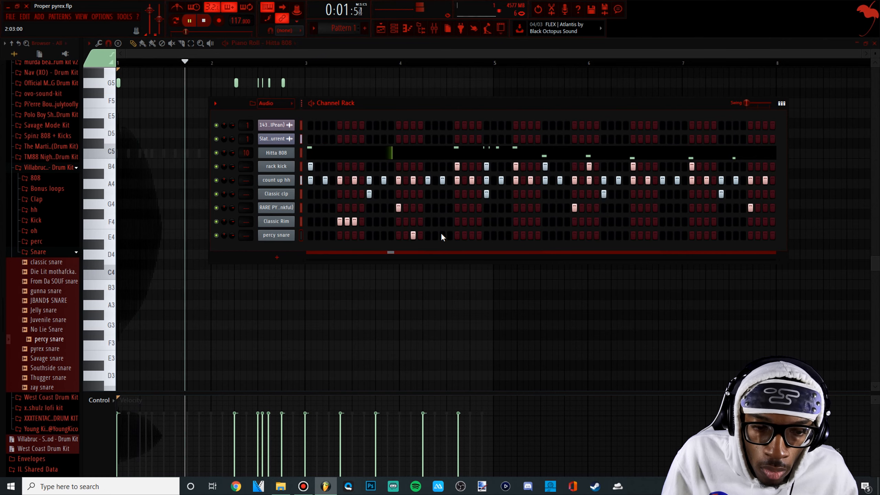
left_click(648, 236)
left_click(677, 235)
Lower the channel volume of percy snare and save the project.
left_click_drag(232, 236, 232, 244)
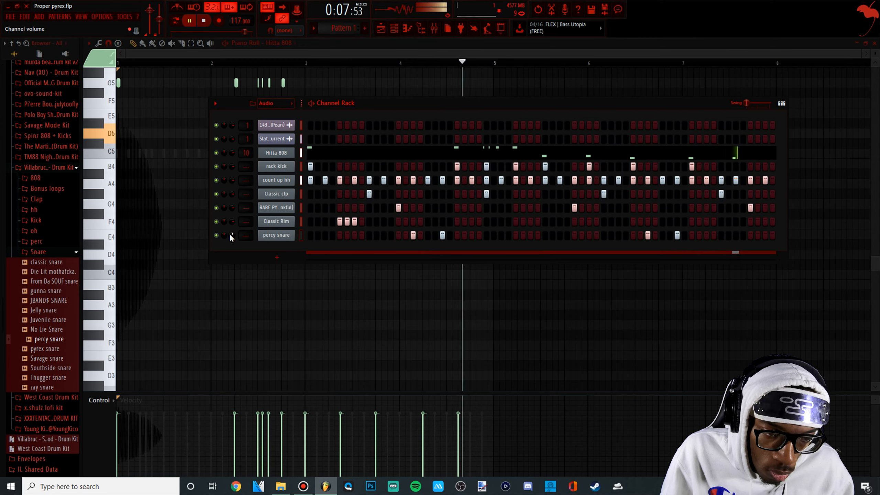
key("ctrl+s")
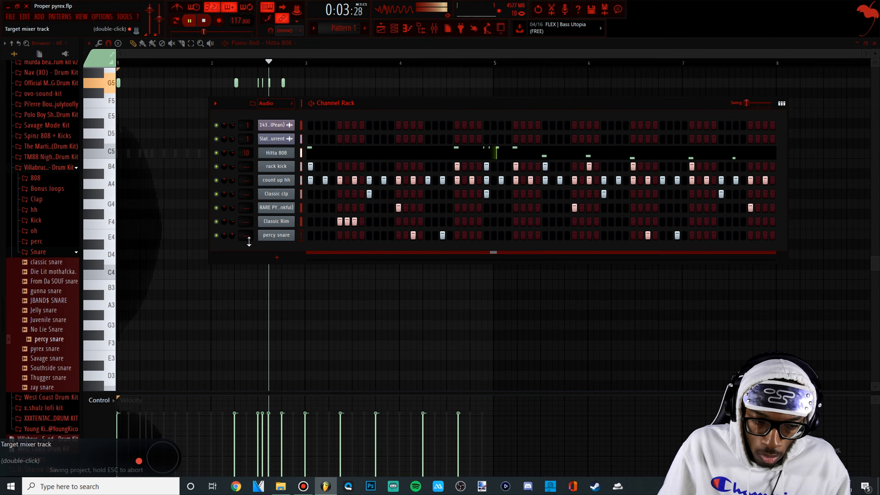
Preview the Gawdamn oh sample from the oh folder of the drum kit and stop playback.
left_click(35, 231)
left_click(51, 242)
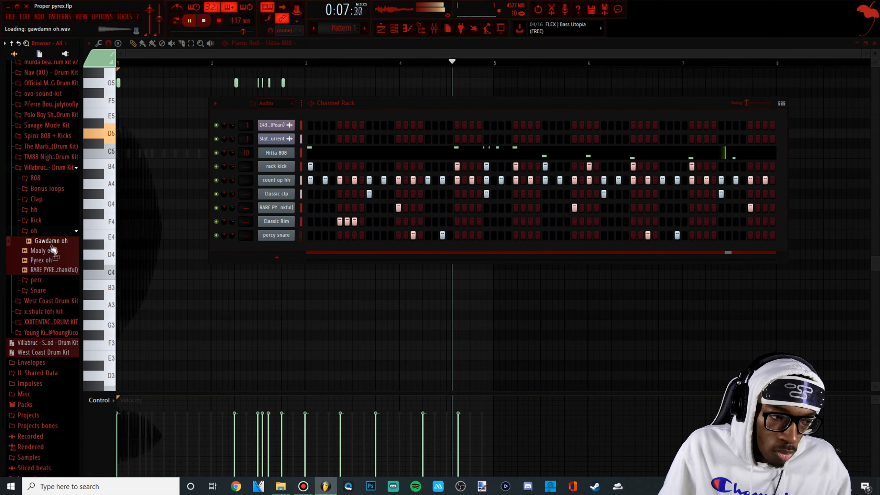
left_click(60, 232)
key("space")
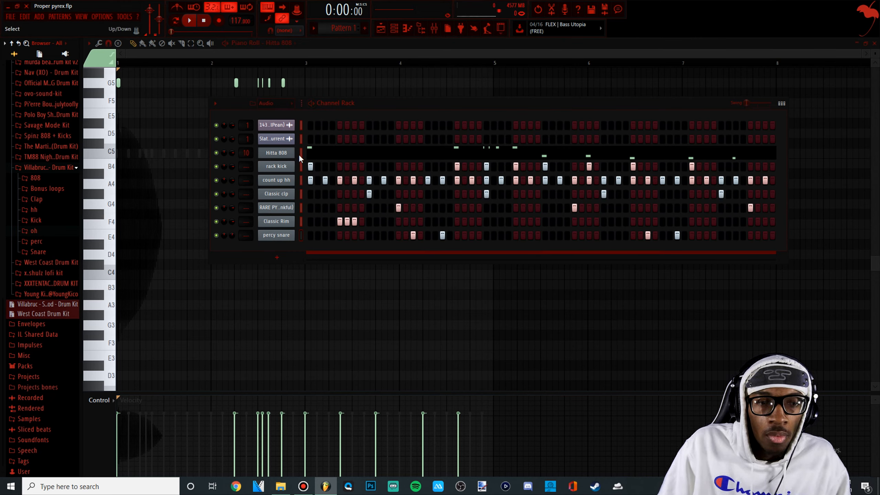
Play the pattern to check the 808, and clone the Hitta 808 channel.
key("space")
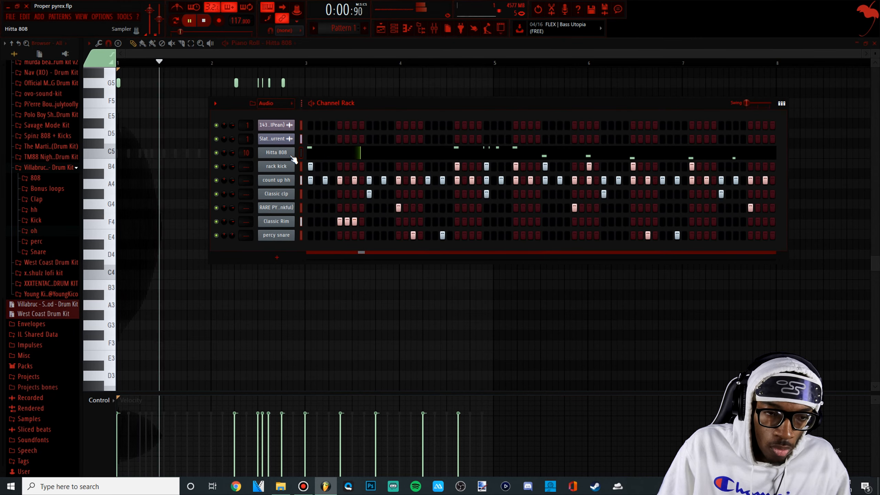
left_click(288, 153)
left_click(417, 107)
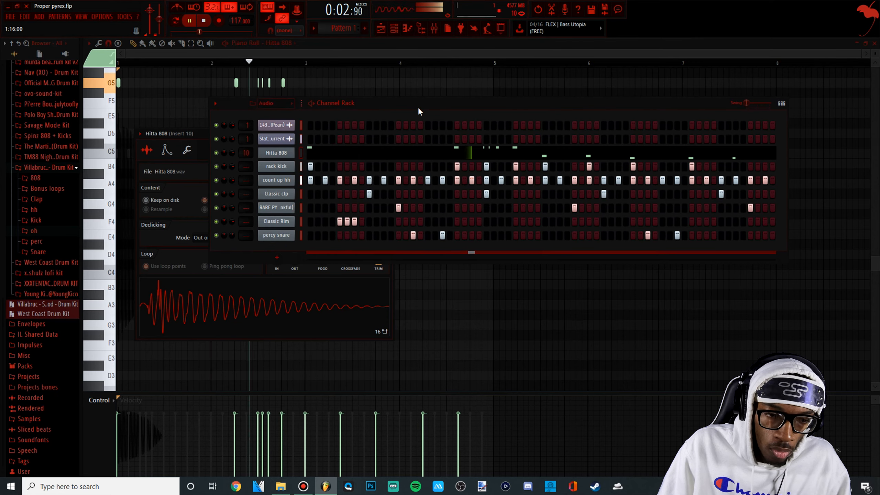
key("space")
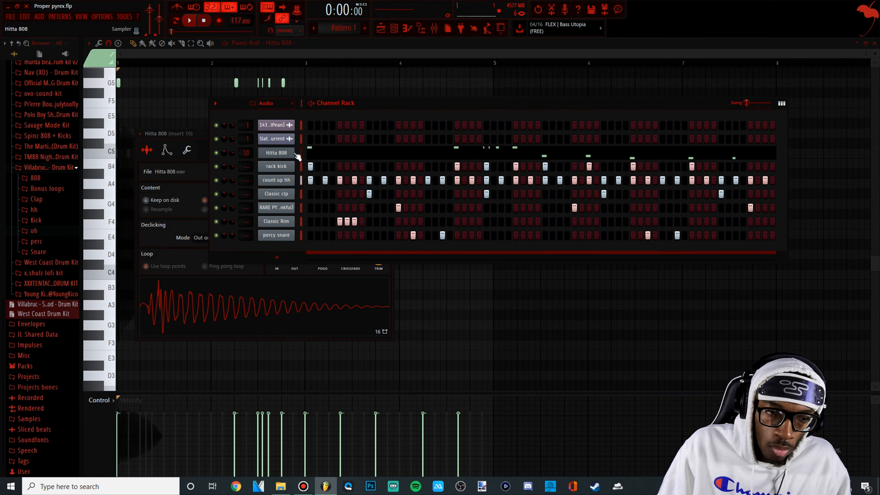
right_click(287, 153)
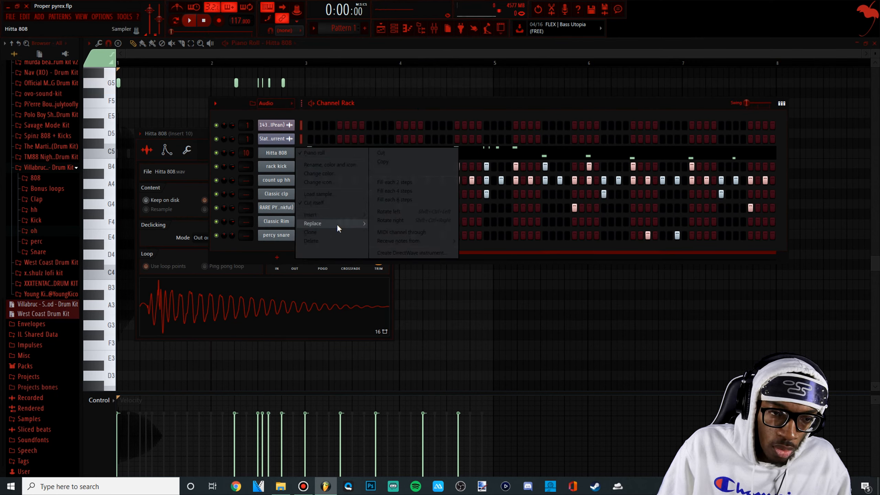
left_click(311, 232)
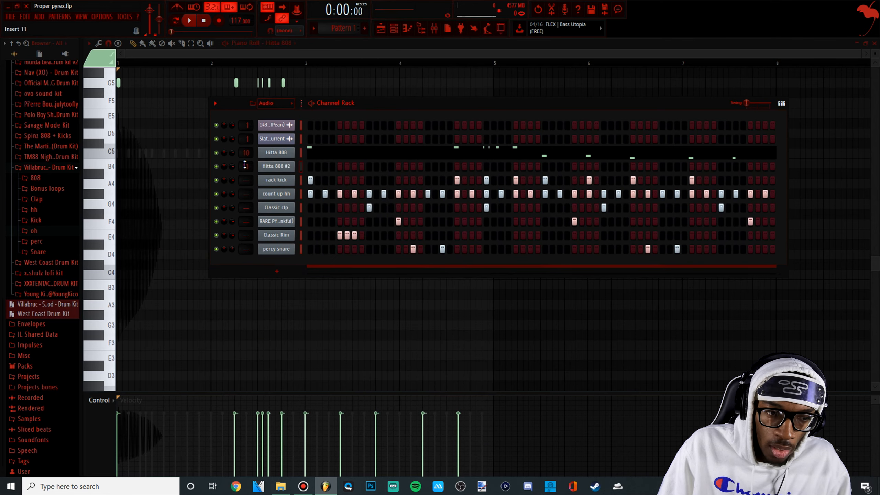
Route the cloned 808 channel to mixer track 10 and copy all the Hitta 808 notes into it.
left_click(294, 154)
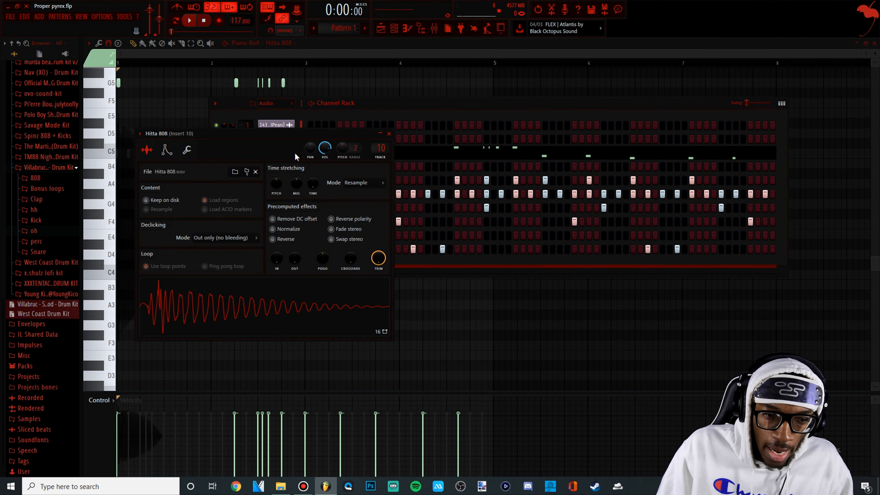
left_click(454, 109)
left_click(415, 152)
left_click_drag(299, 111, 475, 142)
scroll(275, 45, "up", 1)
scroll(275, 45, "down", 1)
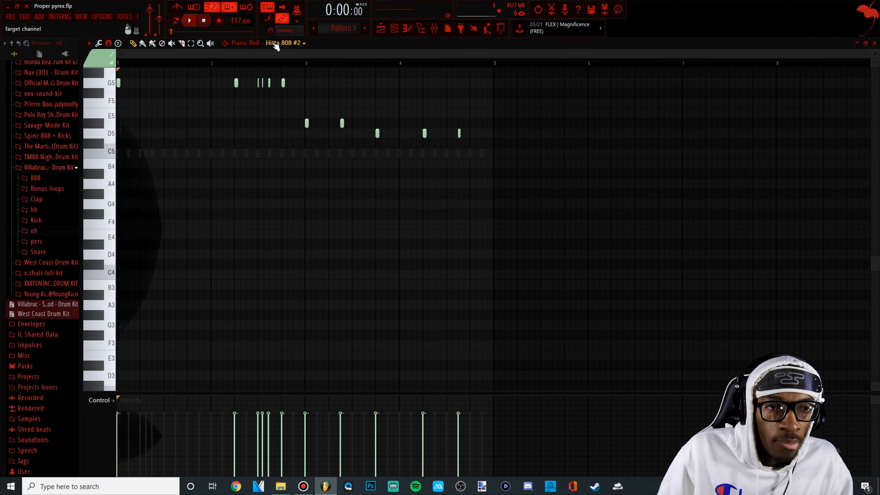
left_click(400, 28)
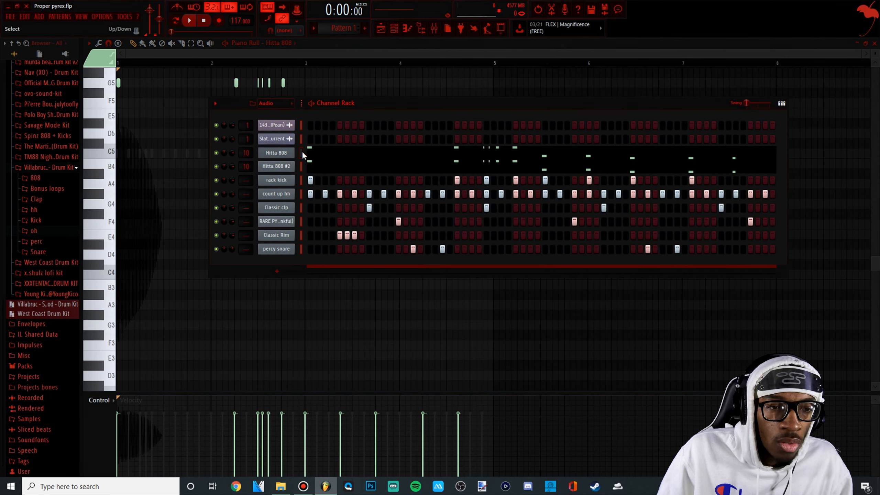
Delete the last G5 note from Hitta 808 and keep only that note in Hitta 808 #2, checking with playback.
left_click(317, 44)
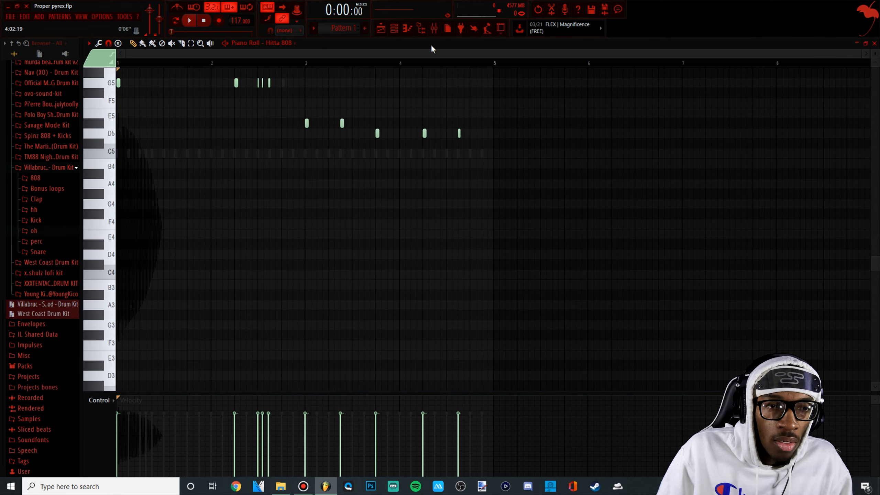
left_click_drag(541, 159, 179, 98)
left_click_drag(275, 107, 2, 65)
key("space")
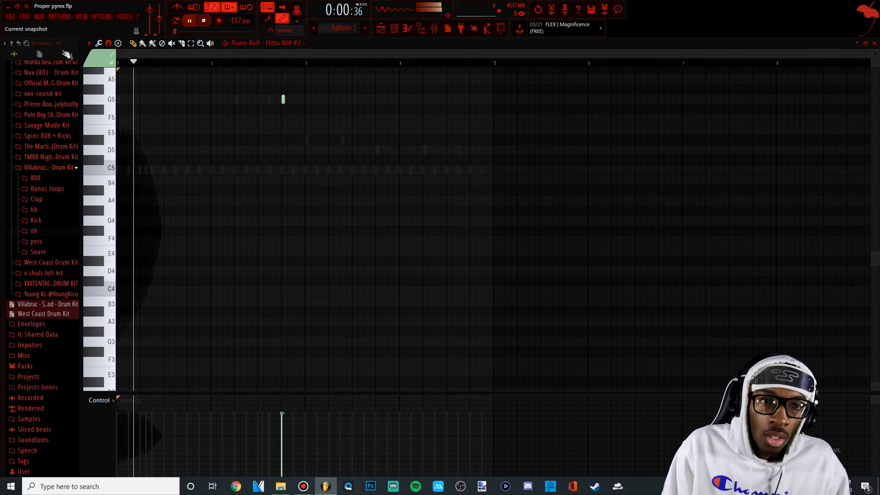
left_click(394, 28)
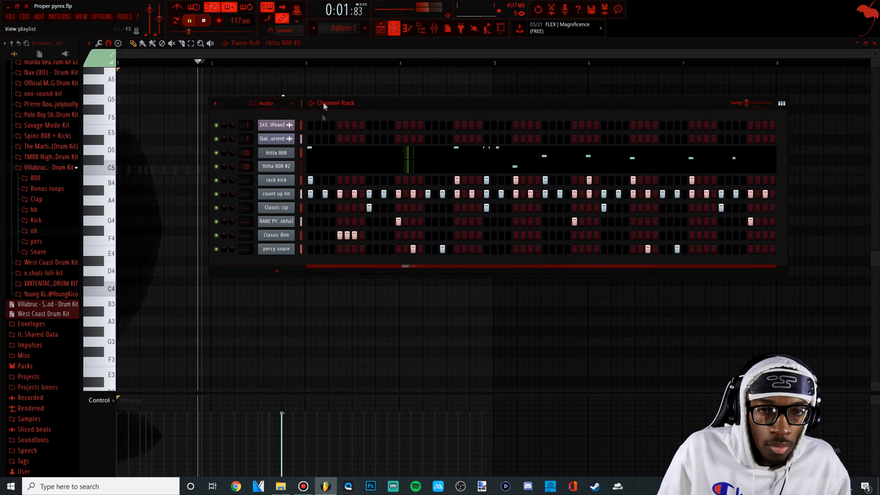
Reverse the sample in the Hitta 808 #2 channel settings.
right_click(276, 167)
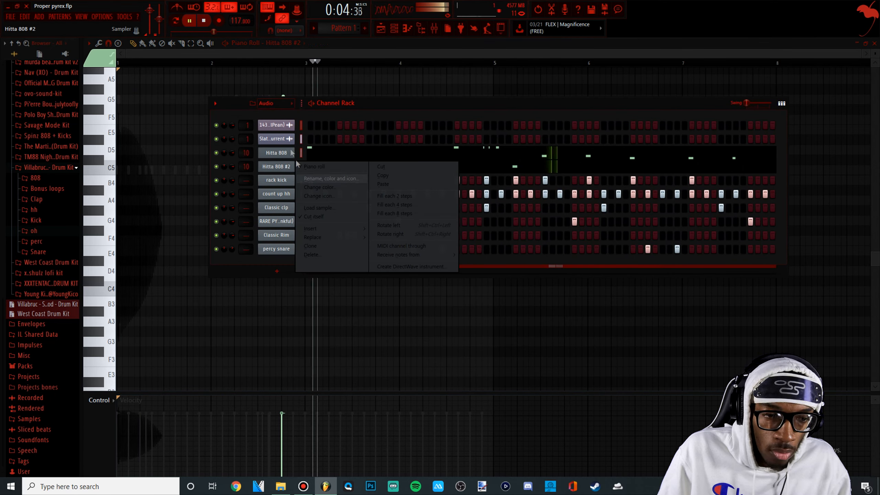
left_click(277, 166)
left_click(284, 251)
left_click(397, 99)
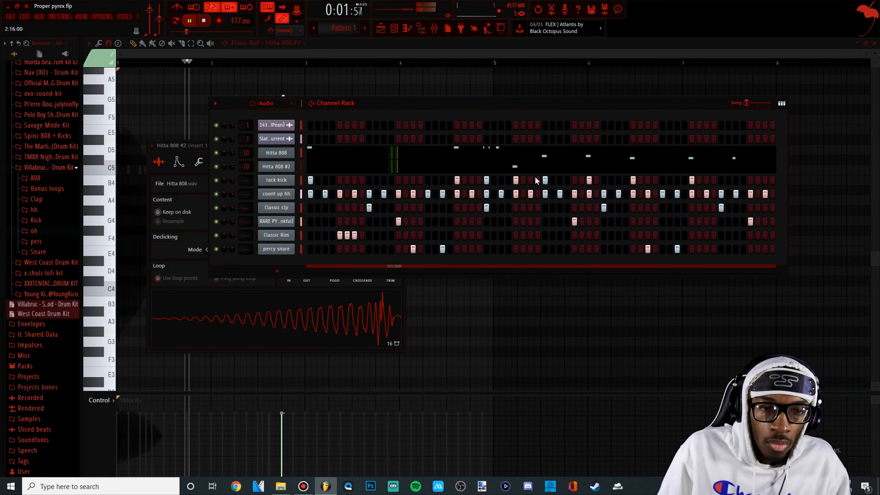